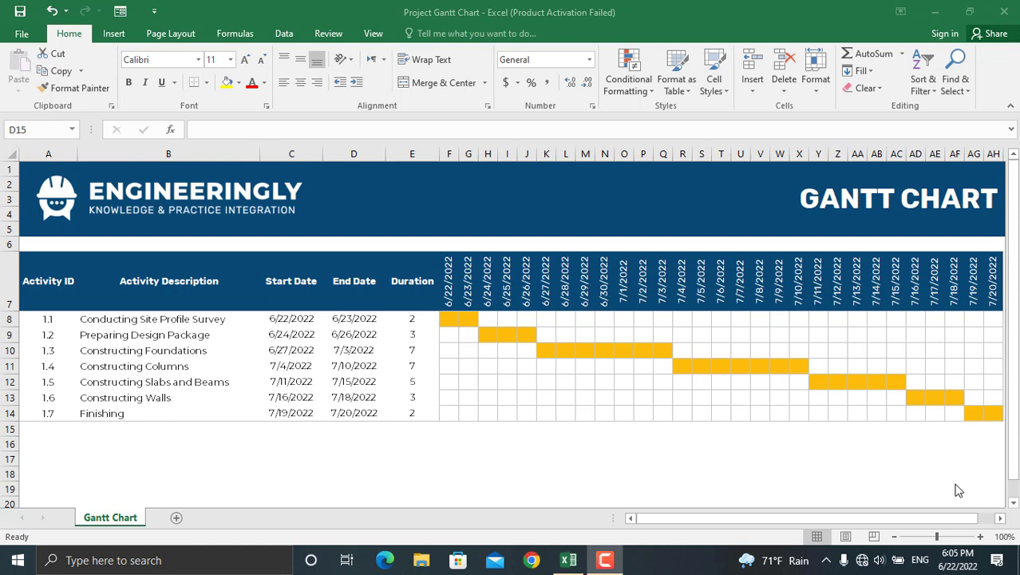
Step: Set the first activity's duration in E8 to 5, then change it to 1
key("alt+Tab")
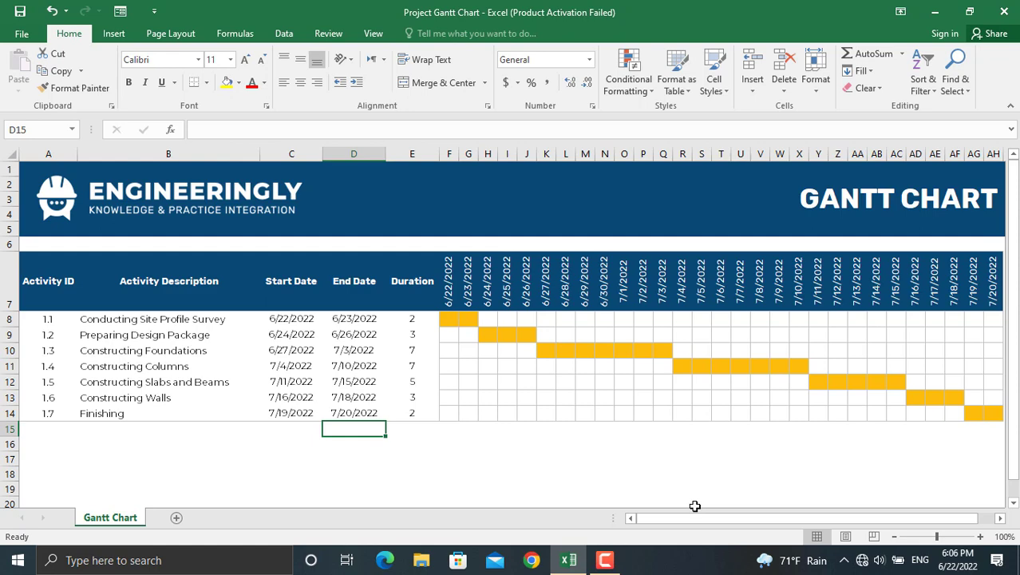
left_click(392, 473)
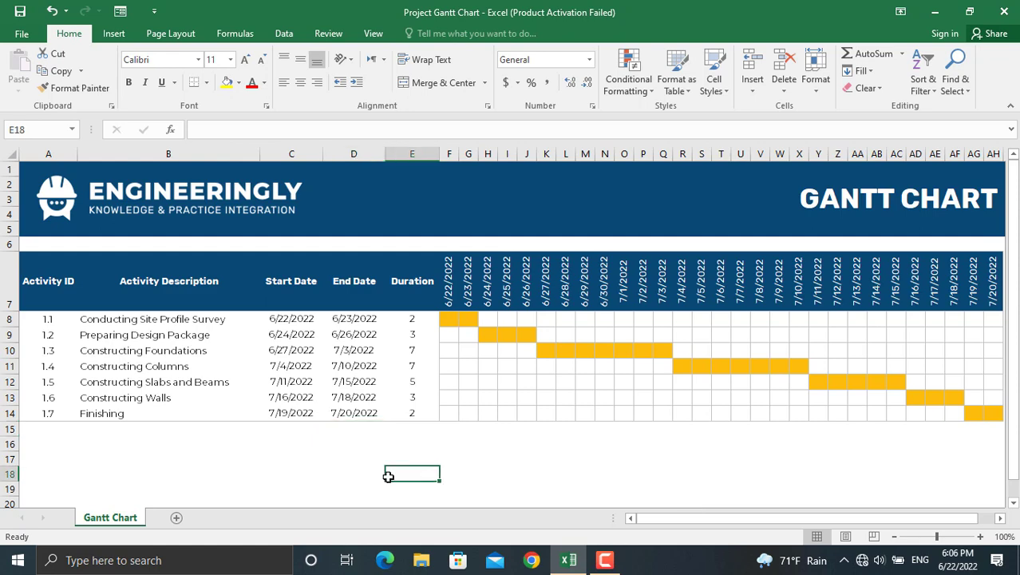
left_click(410, 320)
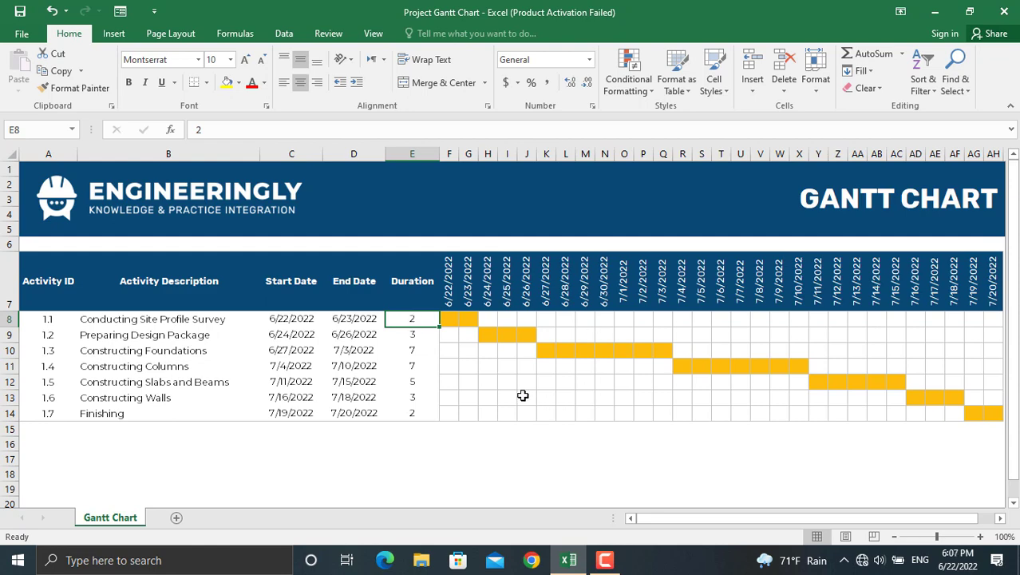
type("5")
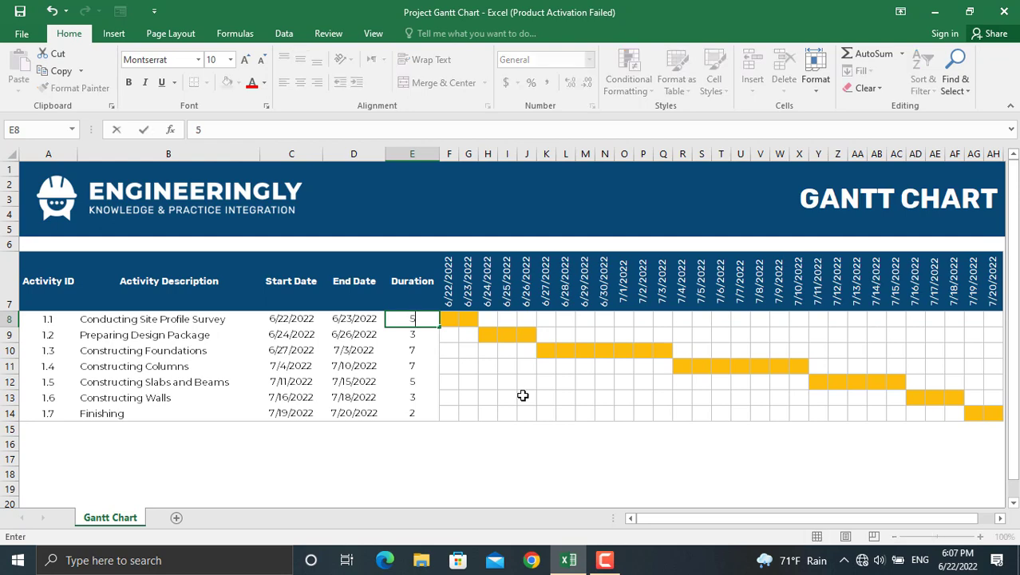
key("Return")
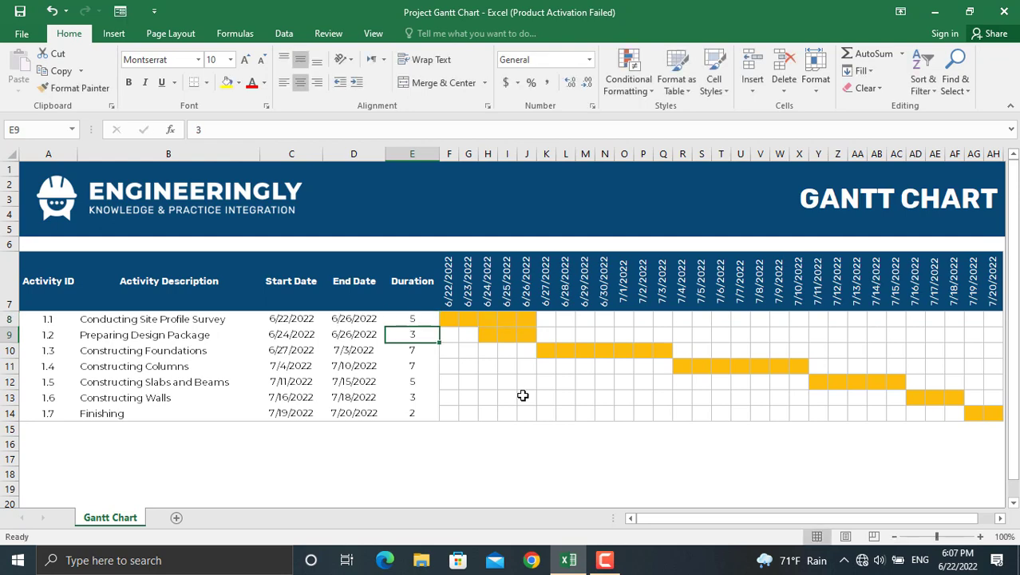
left_click(419, 321)
type("1")
key("Return")
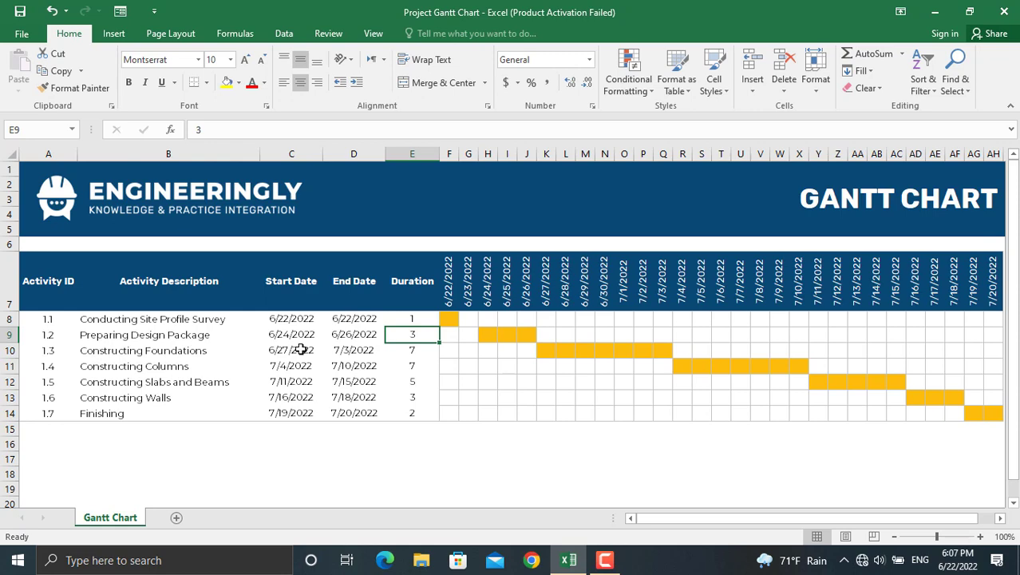
Step: Check the C10 and D9 date formulas, then give the second activity a 2-day duration
left_click(297, 349)
left_click(349, 334)
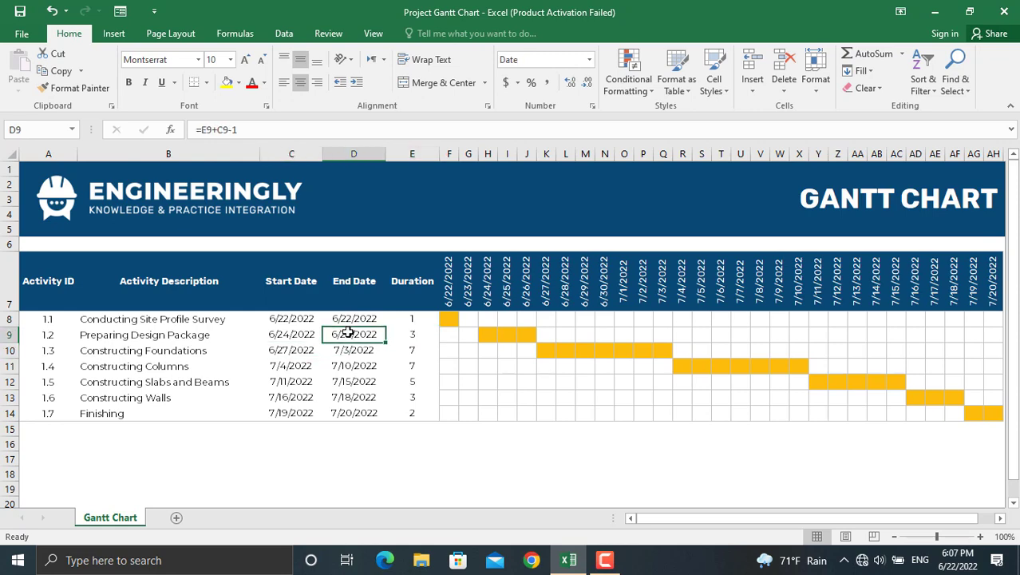
left_click(419, 334)
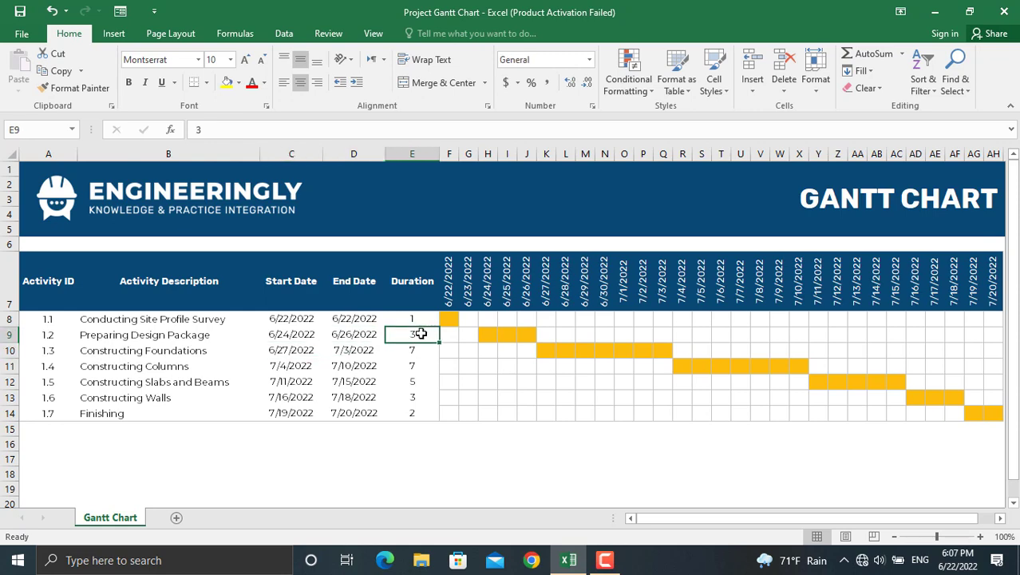
type("2")
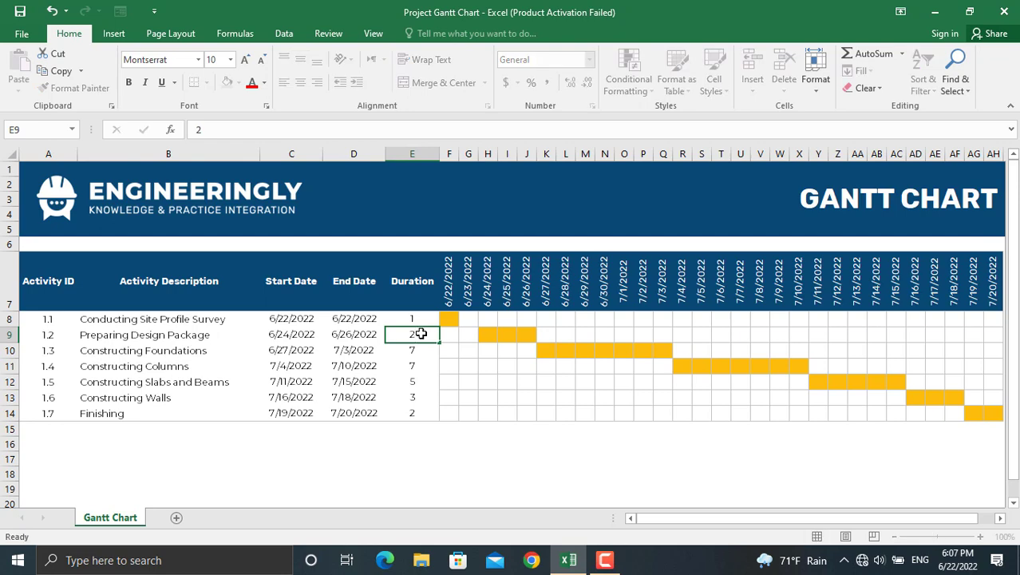
key("Return")
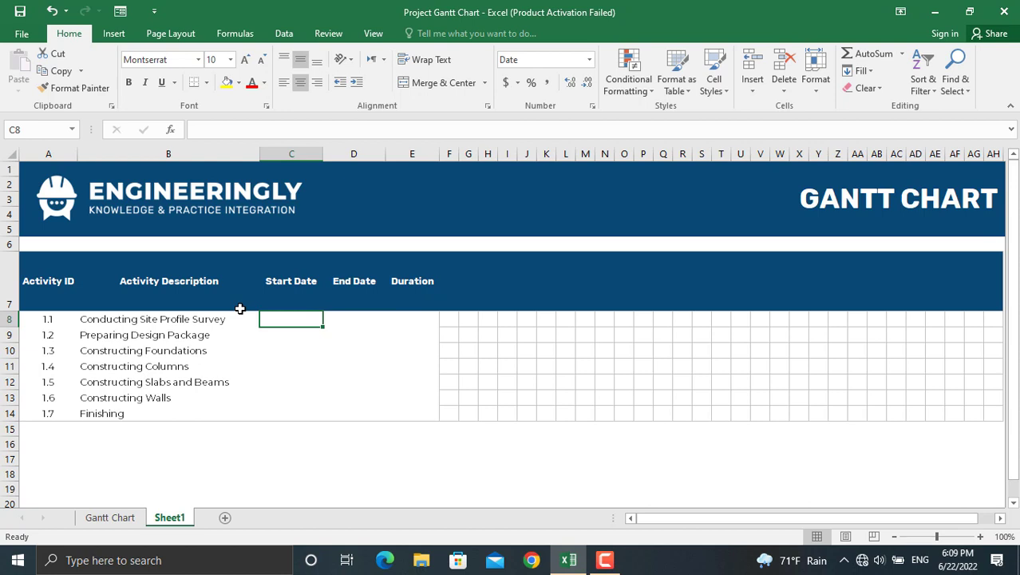
Step: Enter 6/22/2022 as the first activity's start date in C8
type("6/")
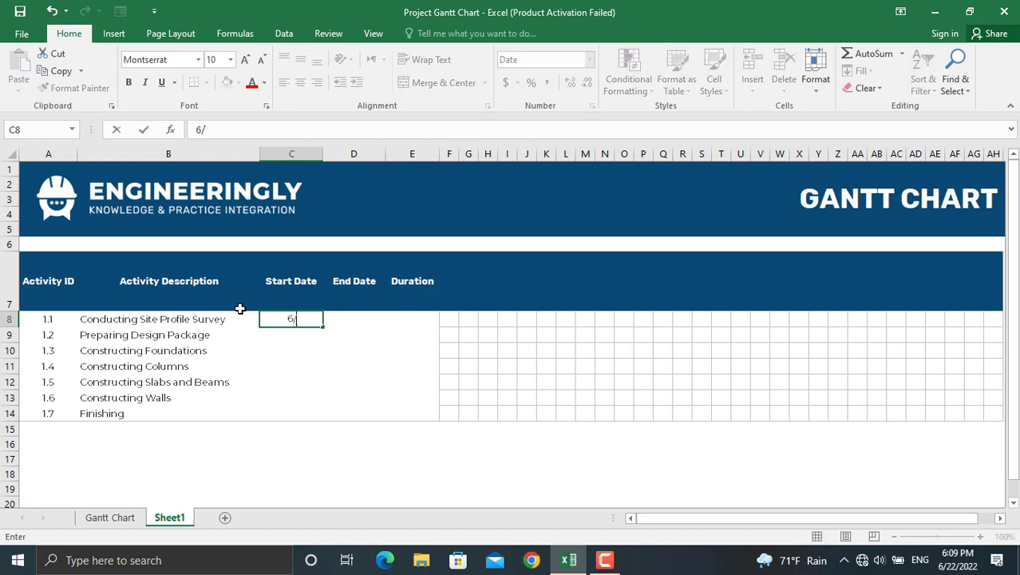
type("22/2022")
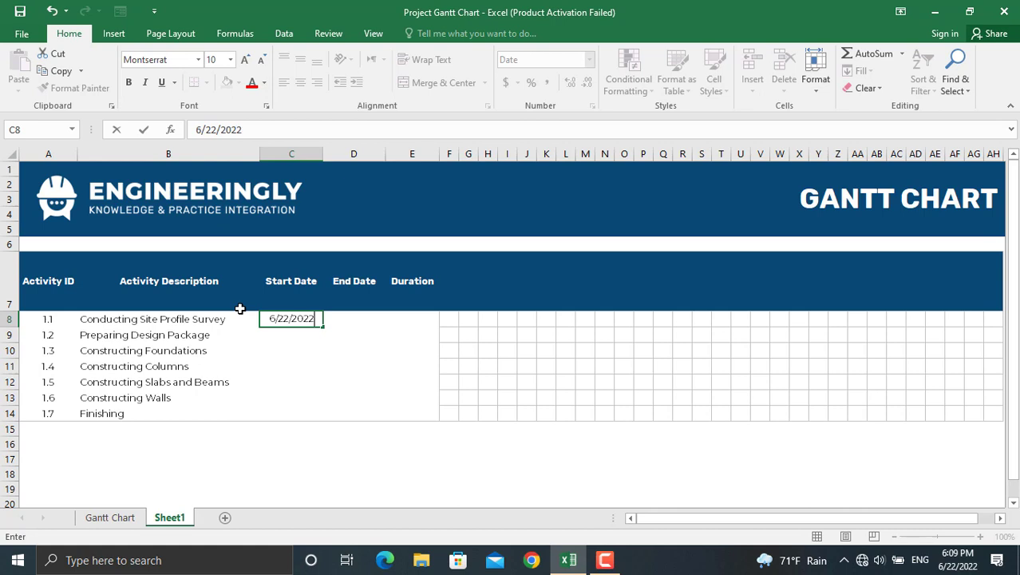
key("Return")
left_click(354, 319)
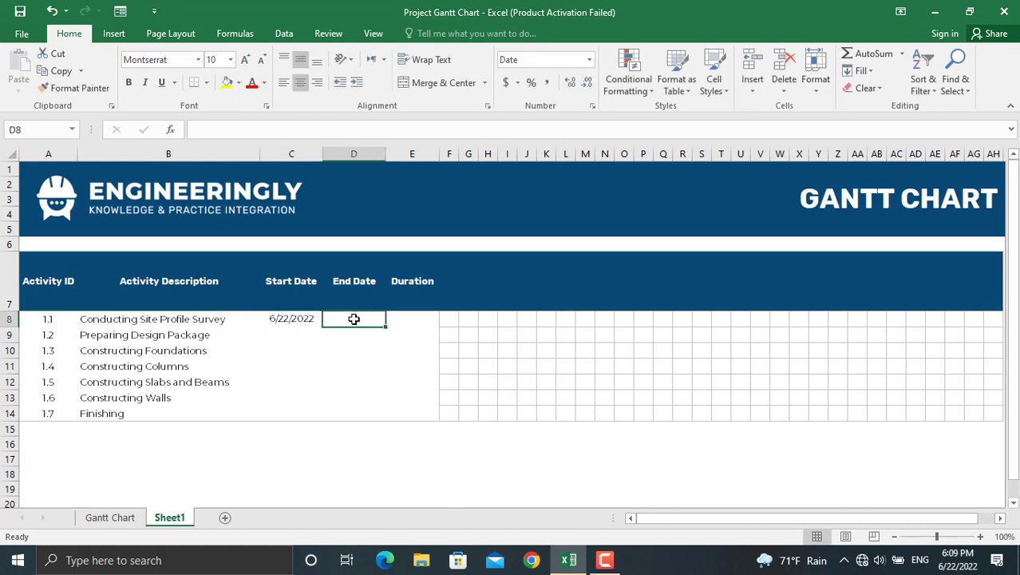
Step: Enter the end-date formula =C8+E8-1 in D8
type("=")
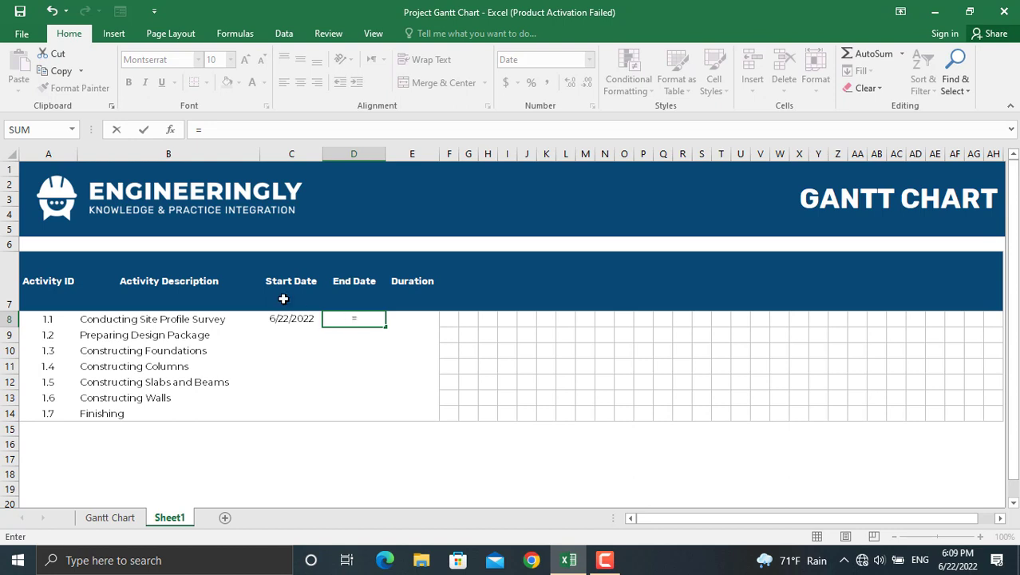
left_click(289, 318)
type("+")
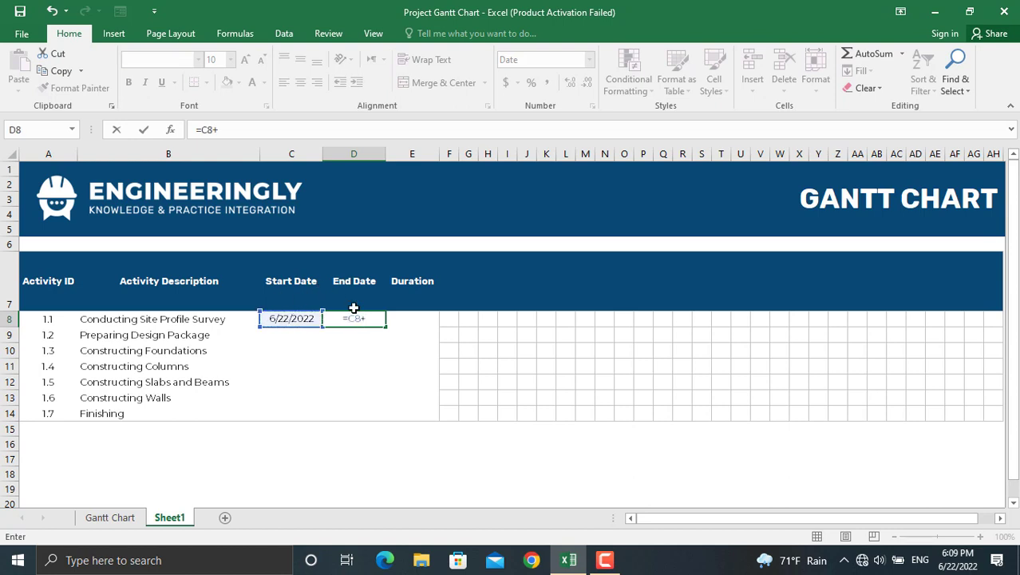
left_click(402, 322)
type("-1")
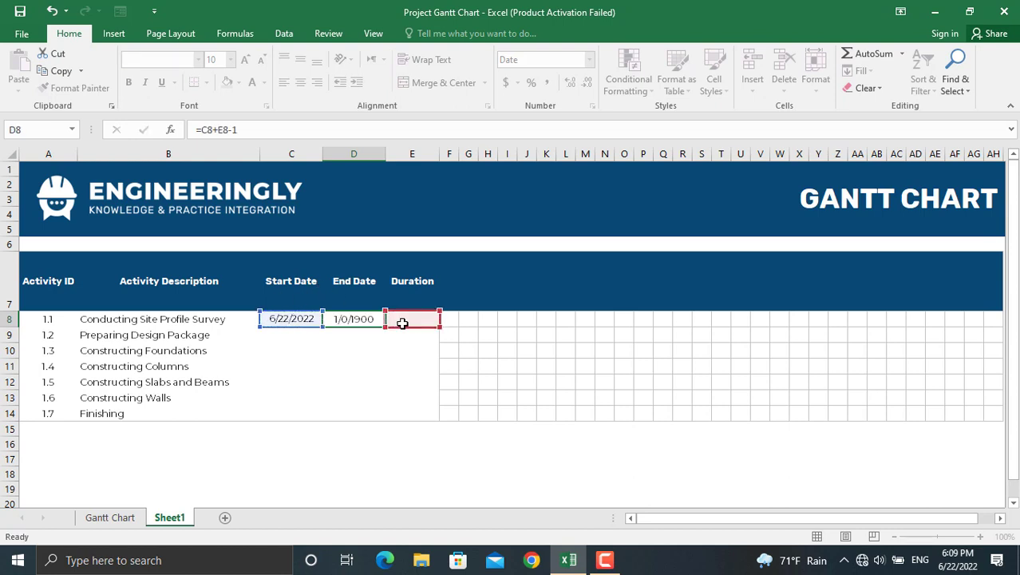
key("Return")
Step: Give the first activity a 2-day duration so its end date becomes 6/23/2022
left_click(400, 318)
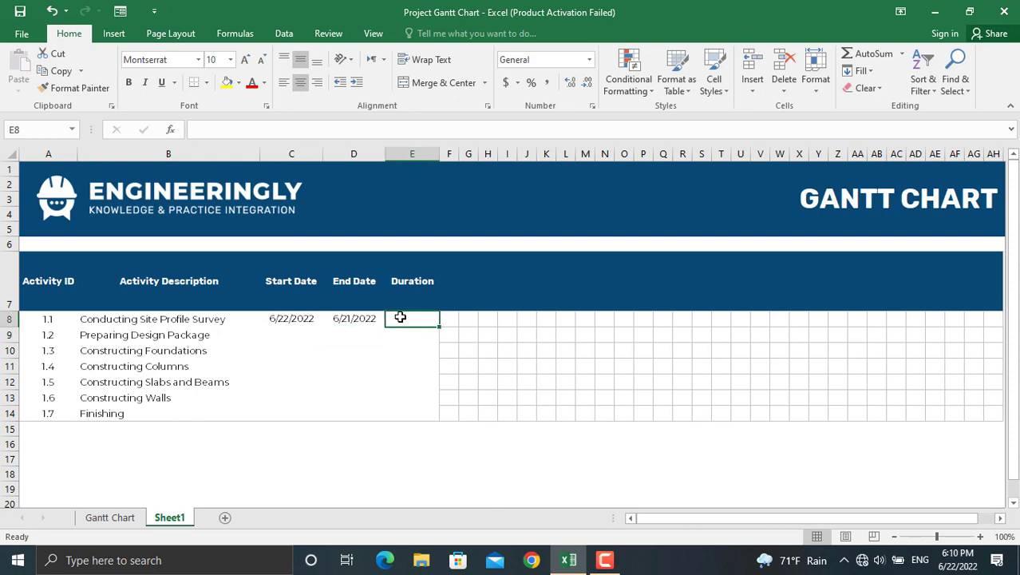
type("2")
key("Return")
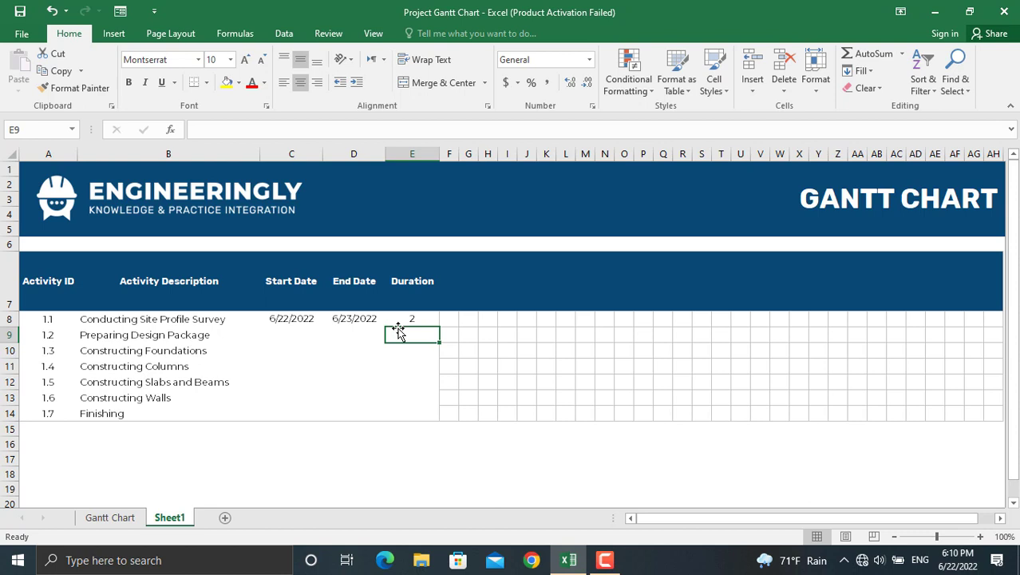
left_click(355, 319)
left_click(295, 334)
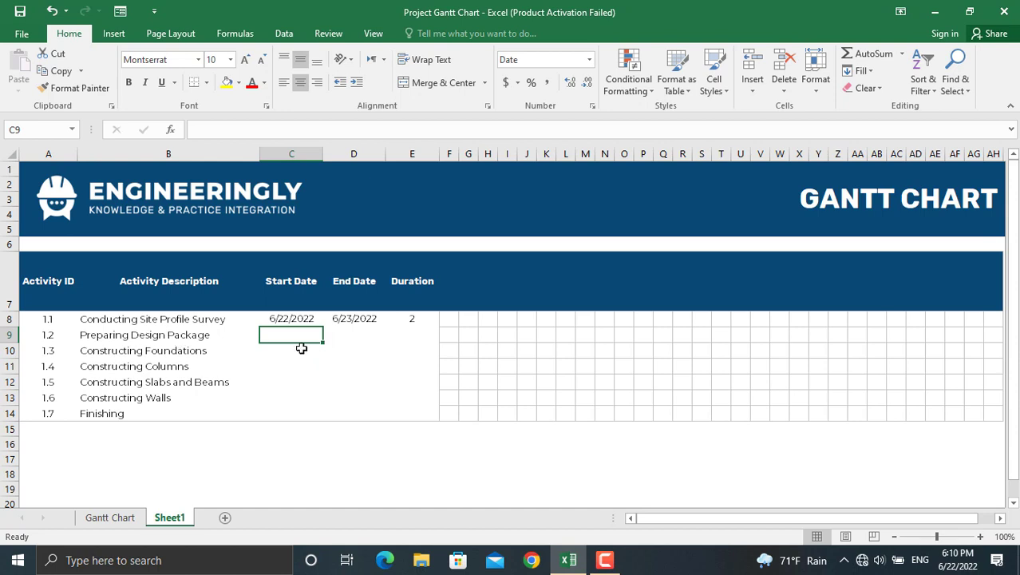
Step: Enter =D8+1 as C9's start date, then fill start and end formulas down to Finishing
type("=")
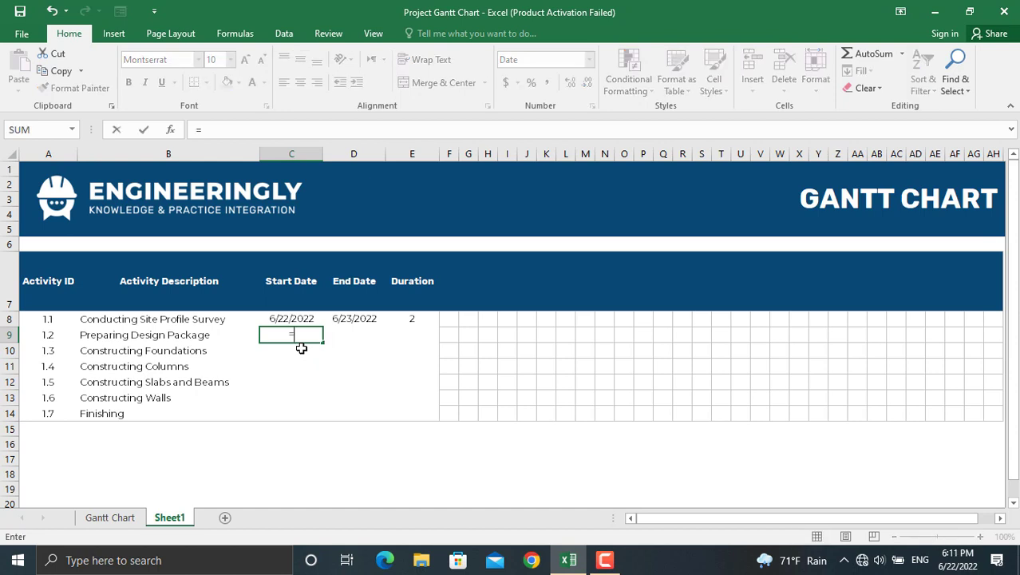
left_click(365, 317)
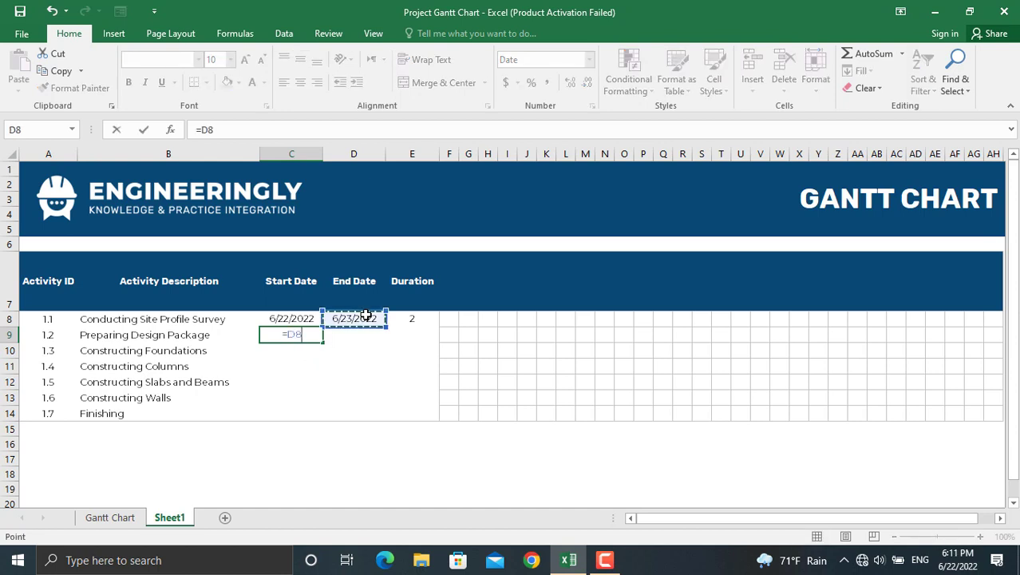
type("+1")
key("Return")
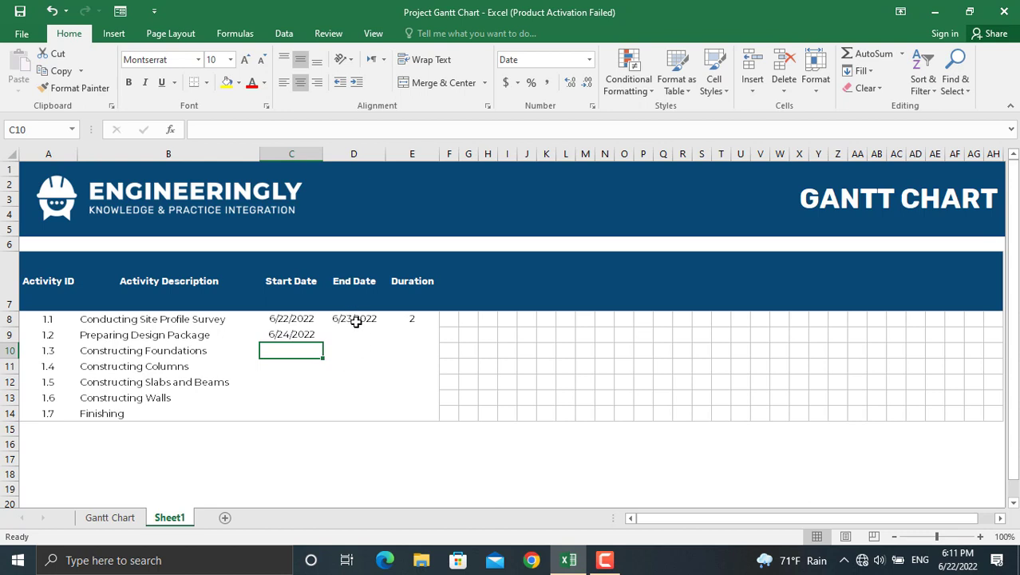
left_click(320, 337)
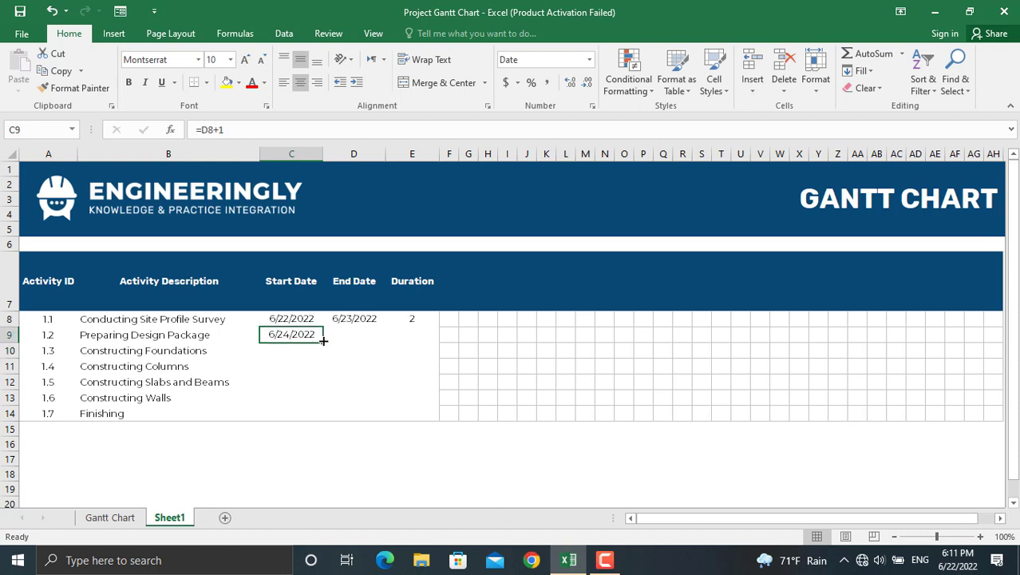
left_click_drag(323, 340, 324, 420)
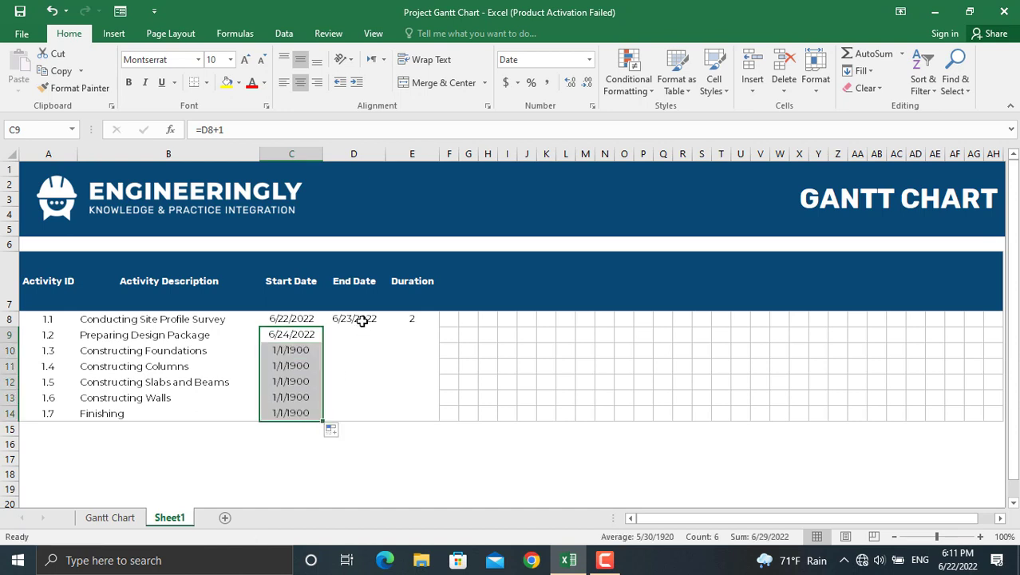
left_click(362, 320)
left_click_drag(385, 326, 389, 426)
Step: Enter durations 3, 1, 2, 5, 3 and 1 in E9:E14
left_click(405, 336)
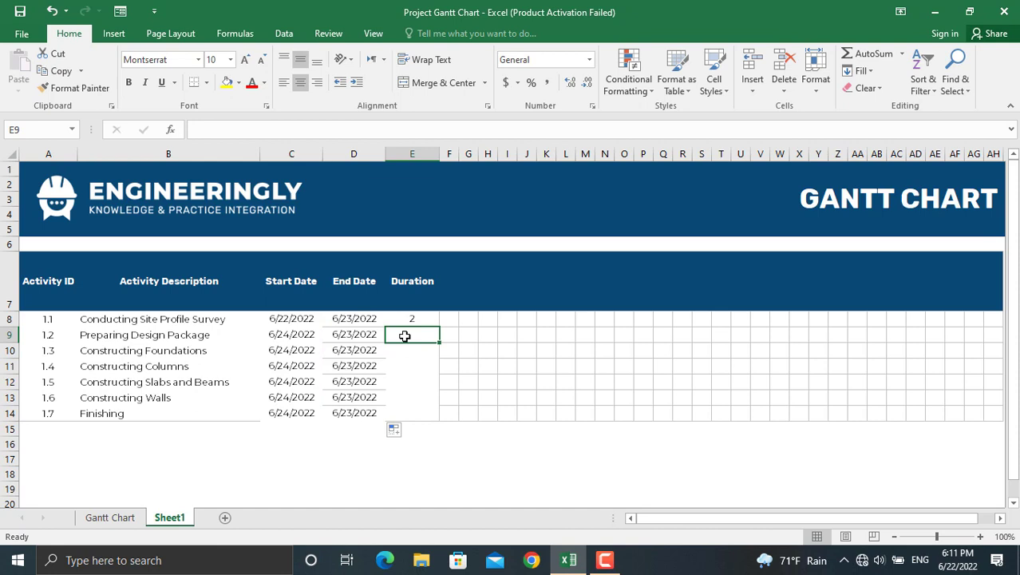
type("3")
key("Return")
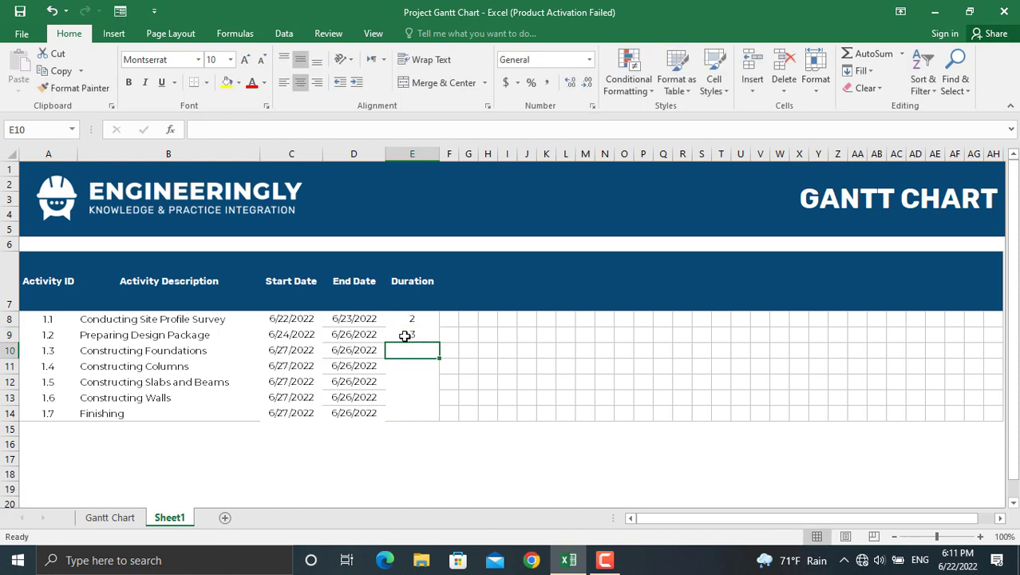
type("1")
key("Return")
type("2")
key("Return")
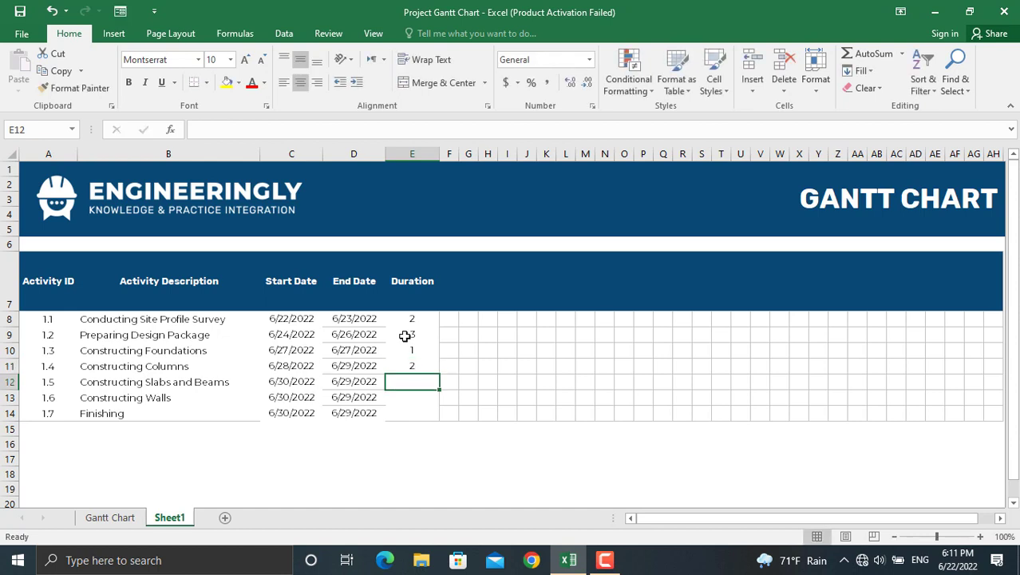
type("5")
key("Return")
type("3")
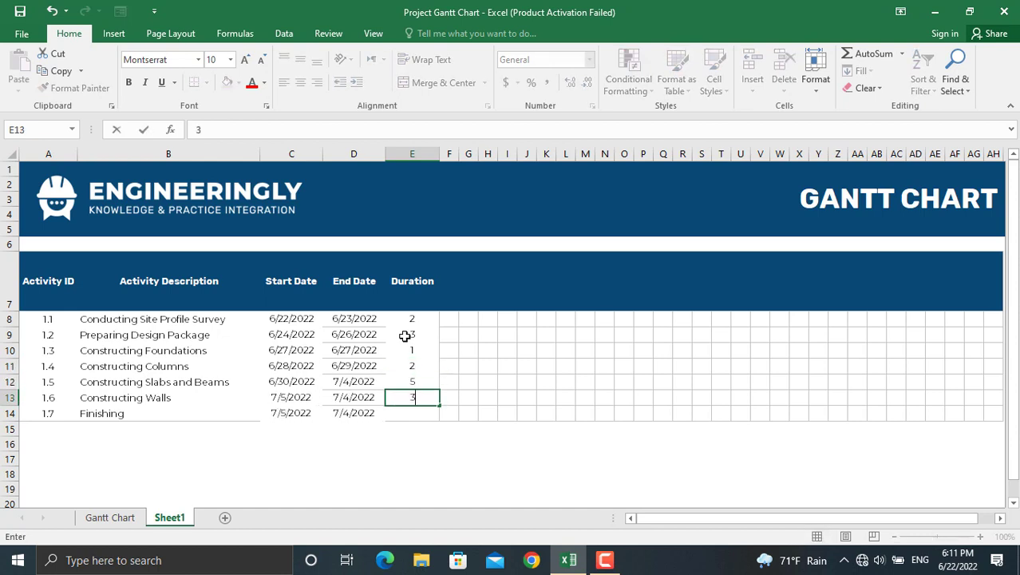
key("Return")
type("1")
key("Return")
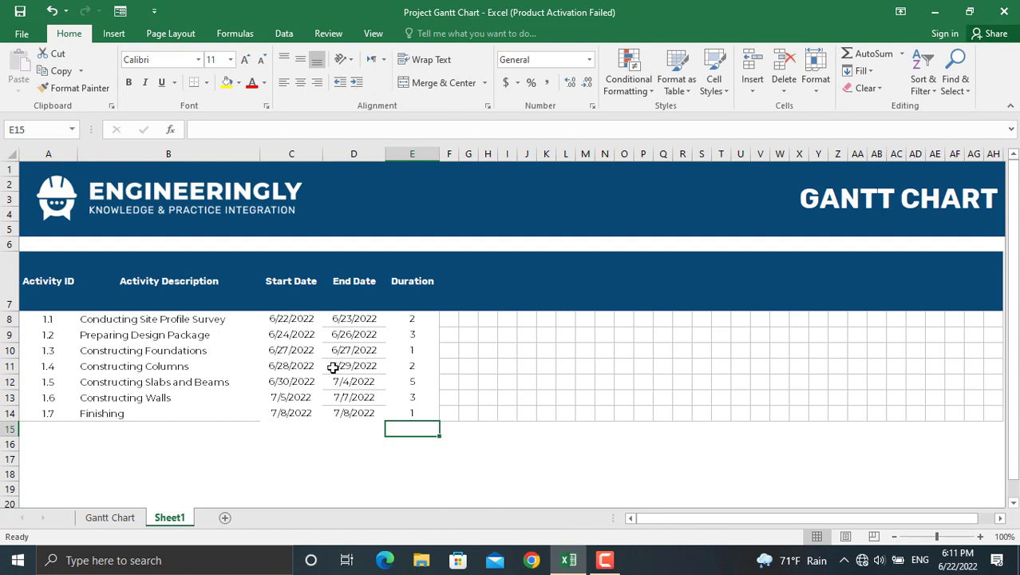
Step: Enter 6/22/2022 in F7 and fill a daily date series right to AH7
left_click(527, 397)
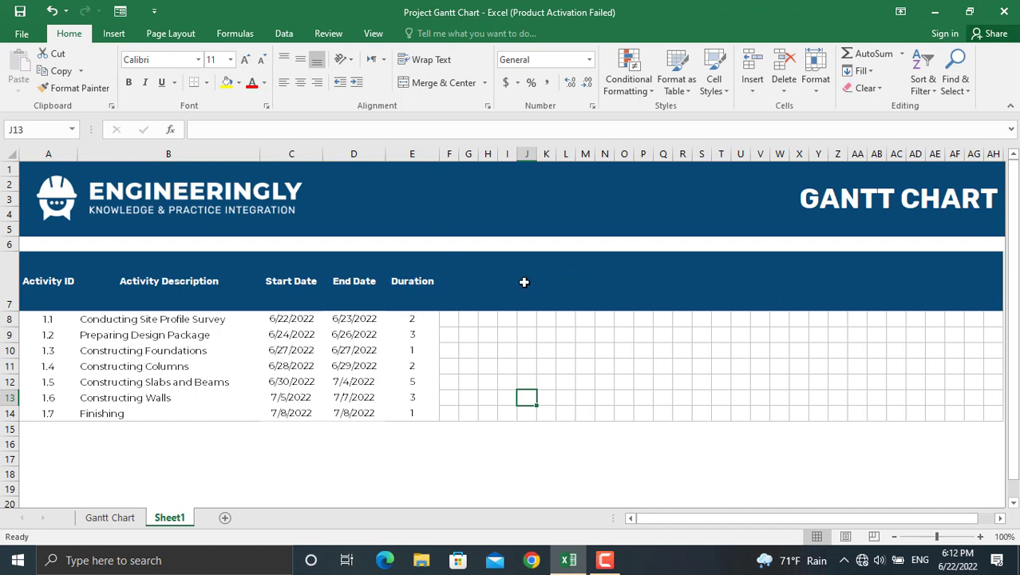
left_click(441, 289)
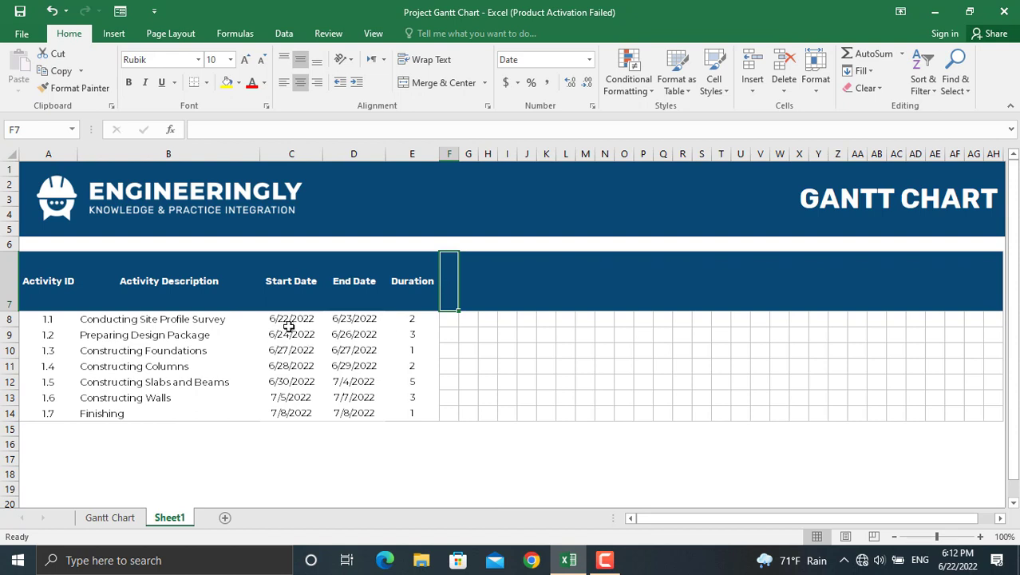
type("6/2")
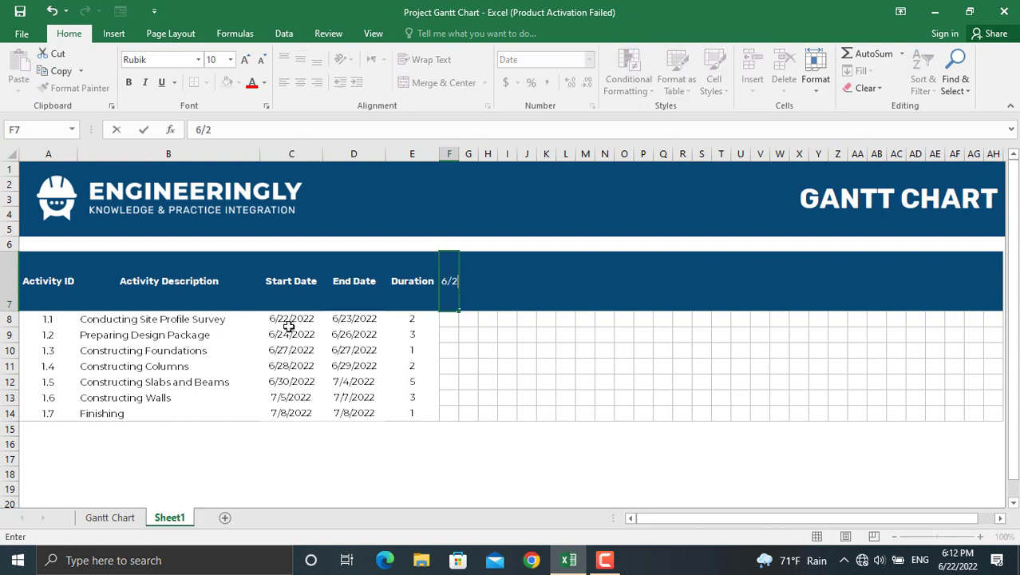
type("2/2022")
key("Return")
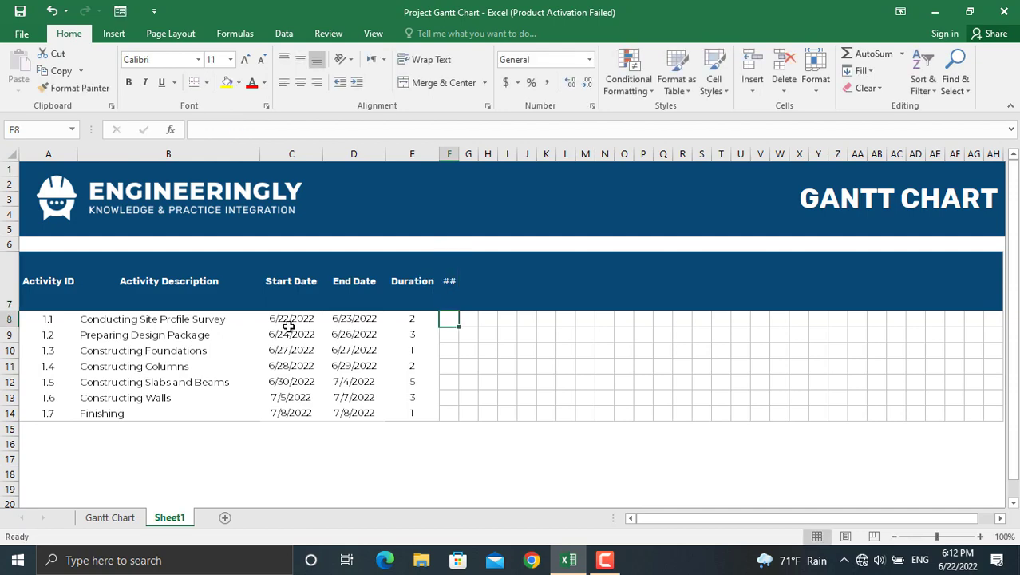
left_click(450, 281)
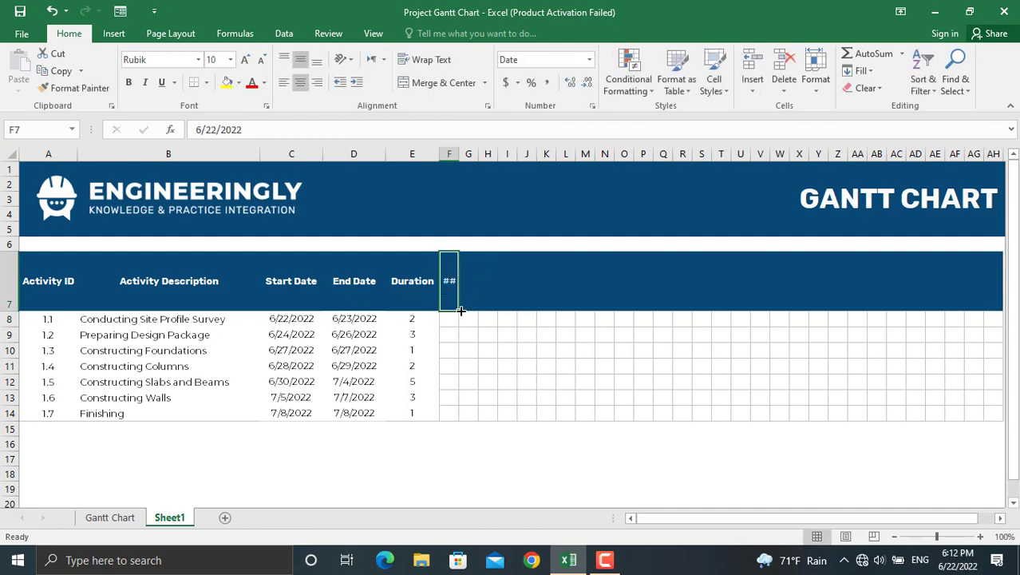
left_click_drag(461, 311, 762, 312)
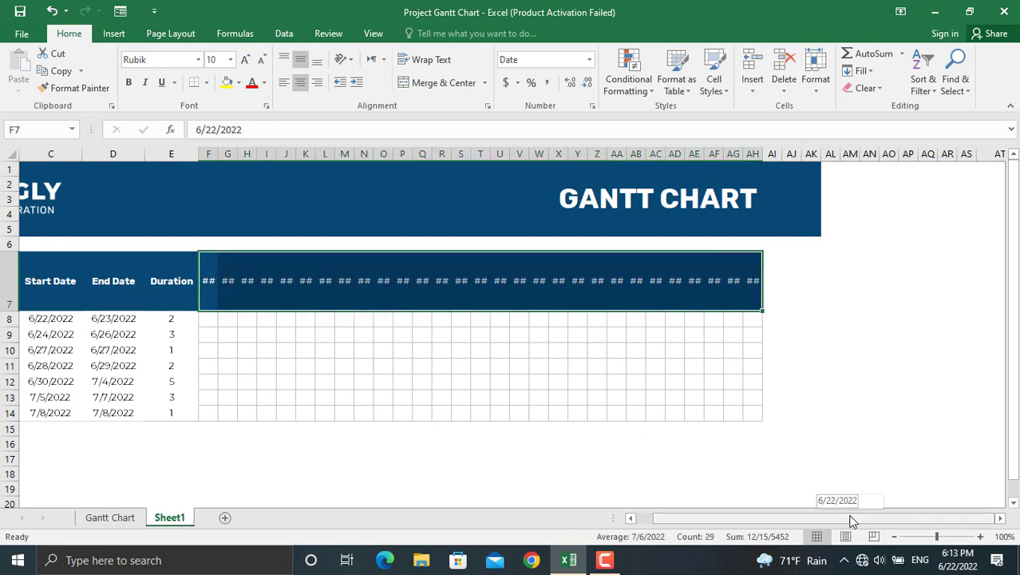
left_click_drag(851, 520, 640, 512)
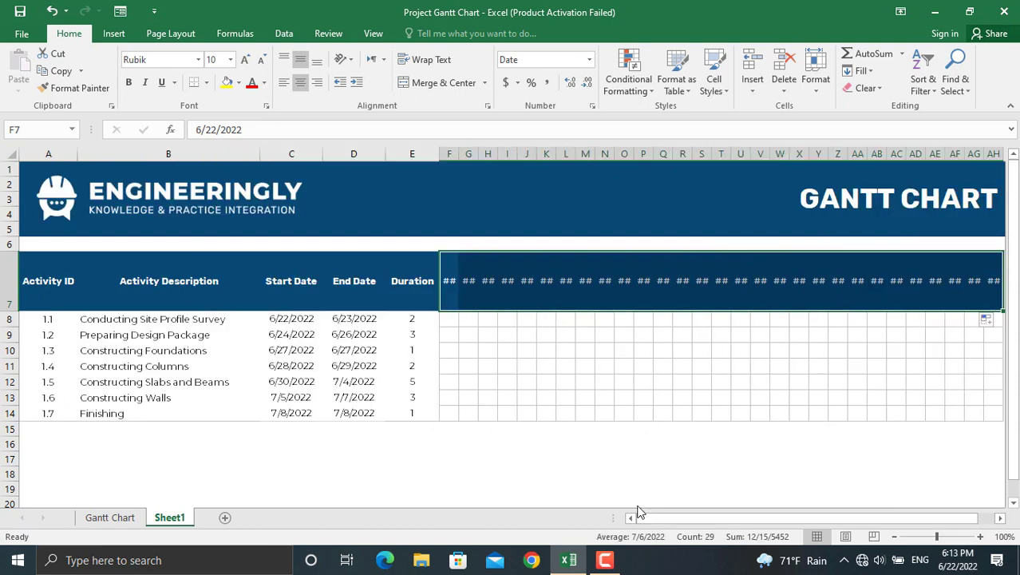
Step: Rotate the F7:AH7 date headers to 90 degrees in Format Cells alignment
right_click(453, 289)
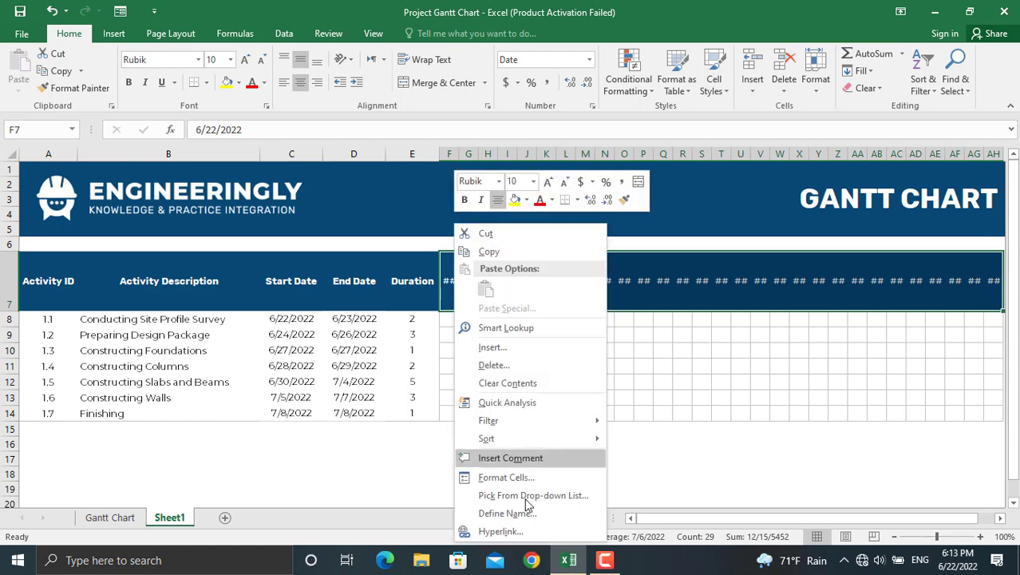
left_click(506, 478)
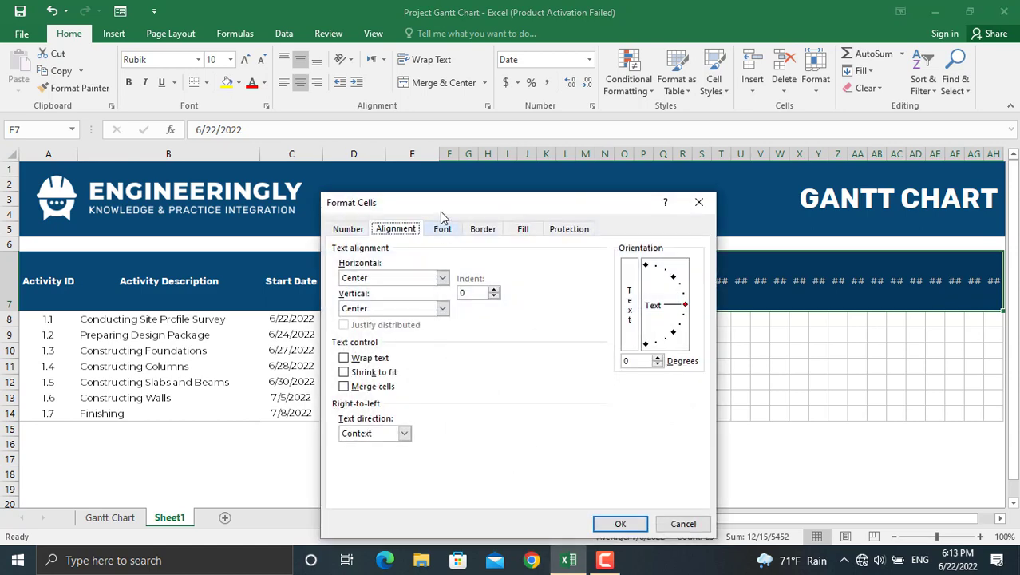
left_click_drag(685, 306, 645, 263)
left_click(622, 525)
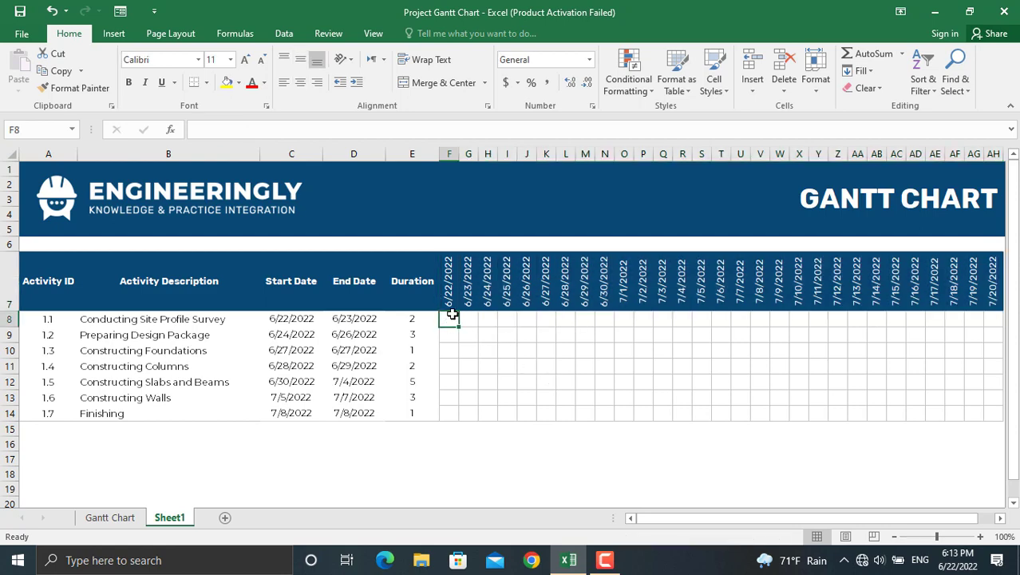
Step: Begin F8's formula as =IF(AND(F$7>=$C8, with mixed references
type("=if")
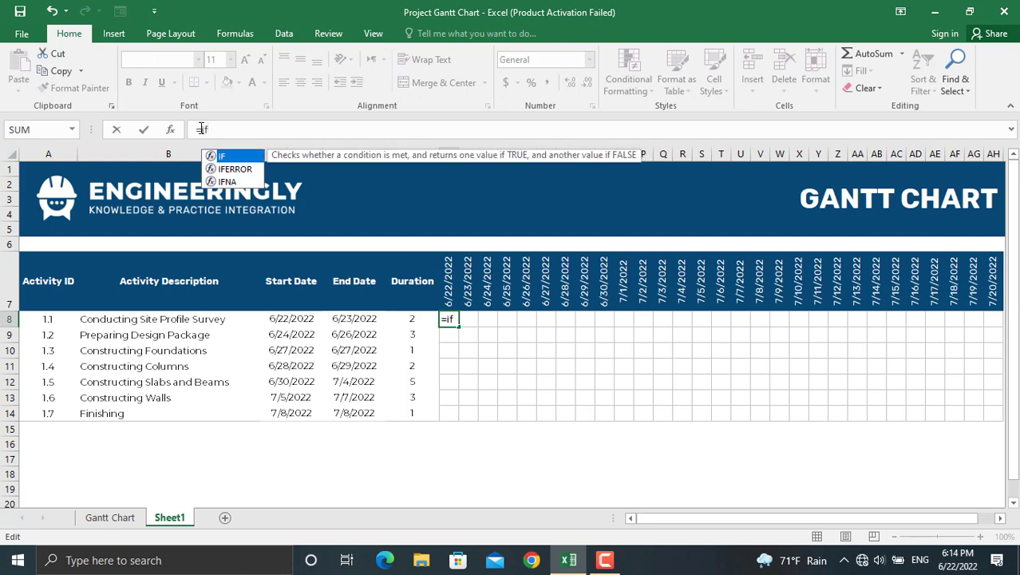
type("(and(")
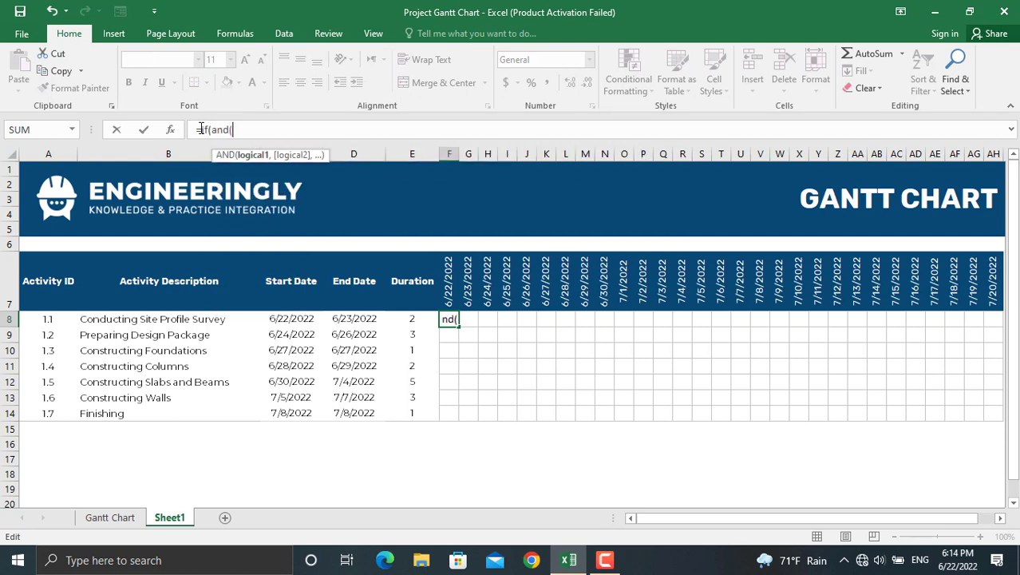
left_click(452, 292)
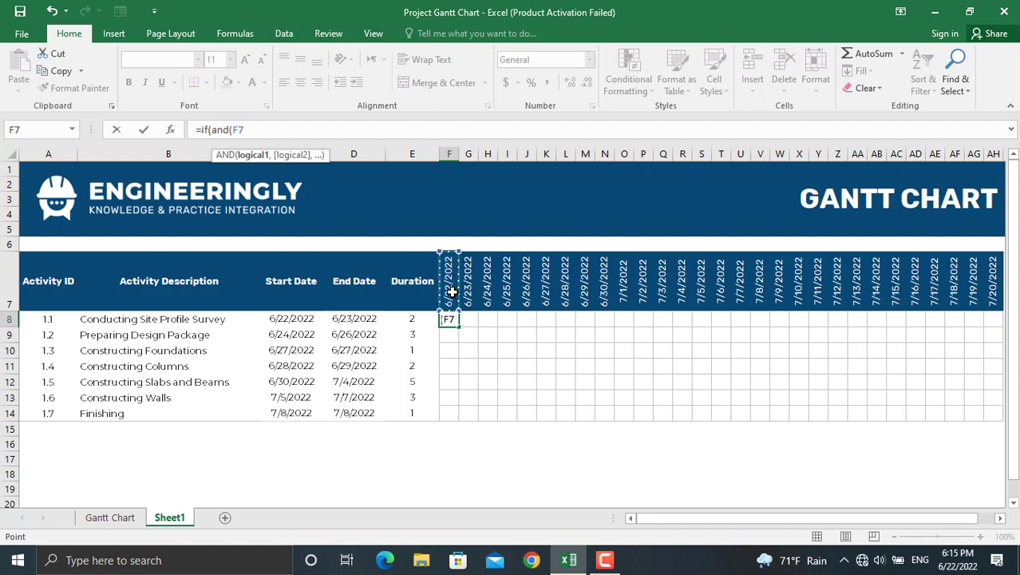
left_click(238, 129)
type("$")
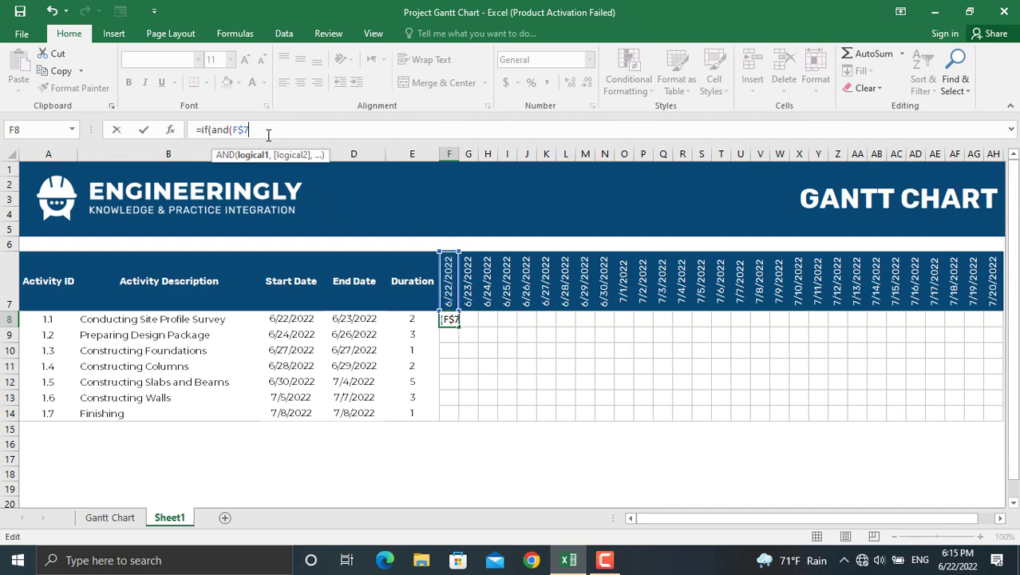
type(">=")
left_click(295, 319)
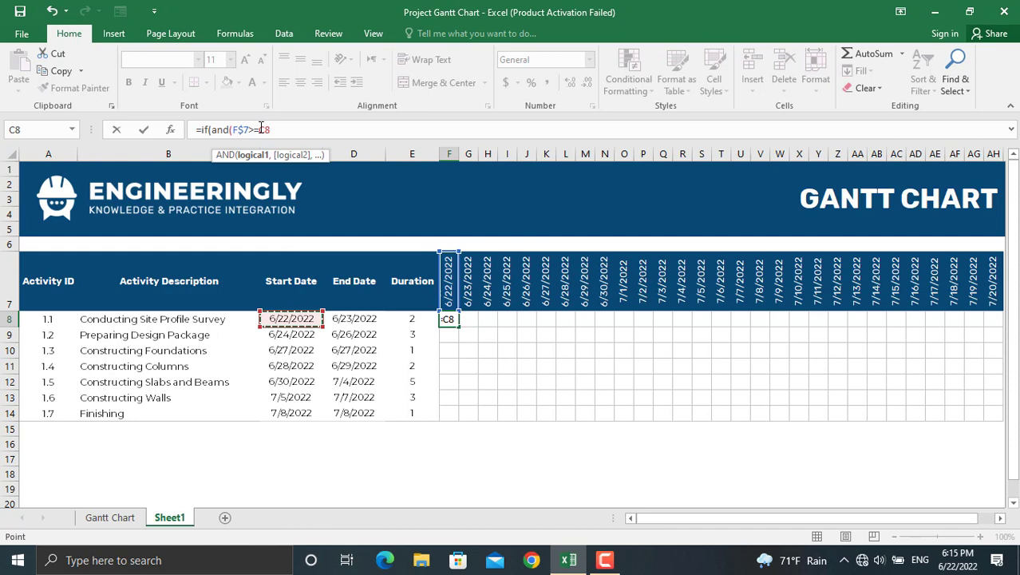
left_click(260, 129)
type("$")
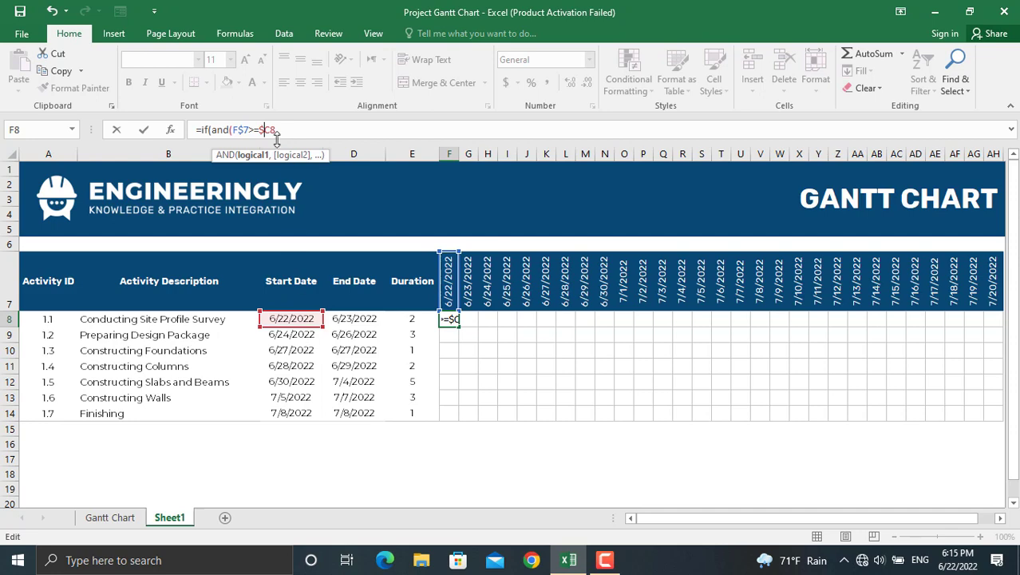
type(",")
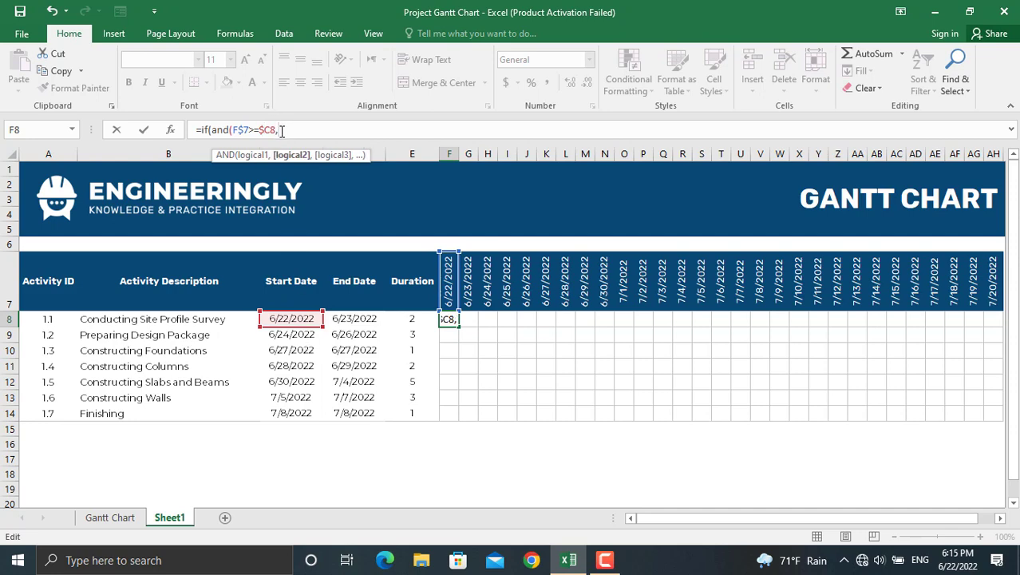
Step: Complete it with F$7<=$D8 and results "X" or "", then commit
left_click(453, 275)
left_click(285, 129)
type("$7")
key("Right")
type("<=")
left_click(353, 320)
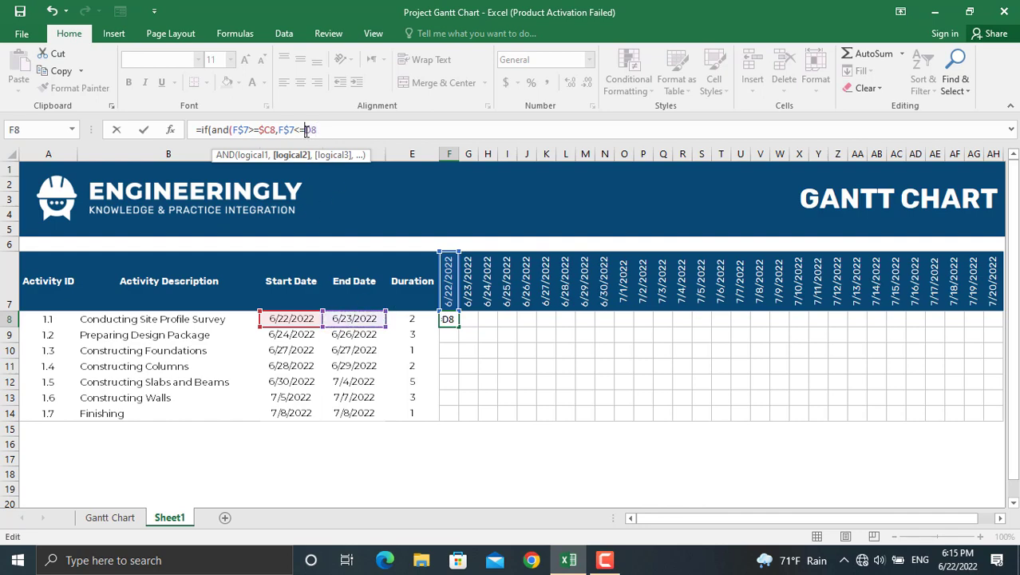
key("F4")
key("F4")
key("F4")
type(")")
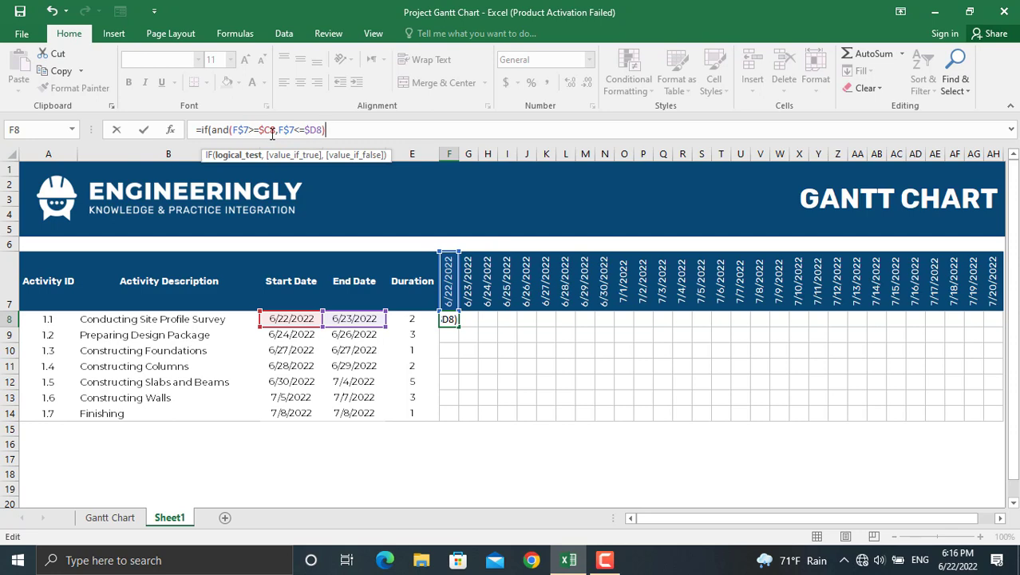
type(",\"X")
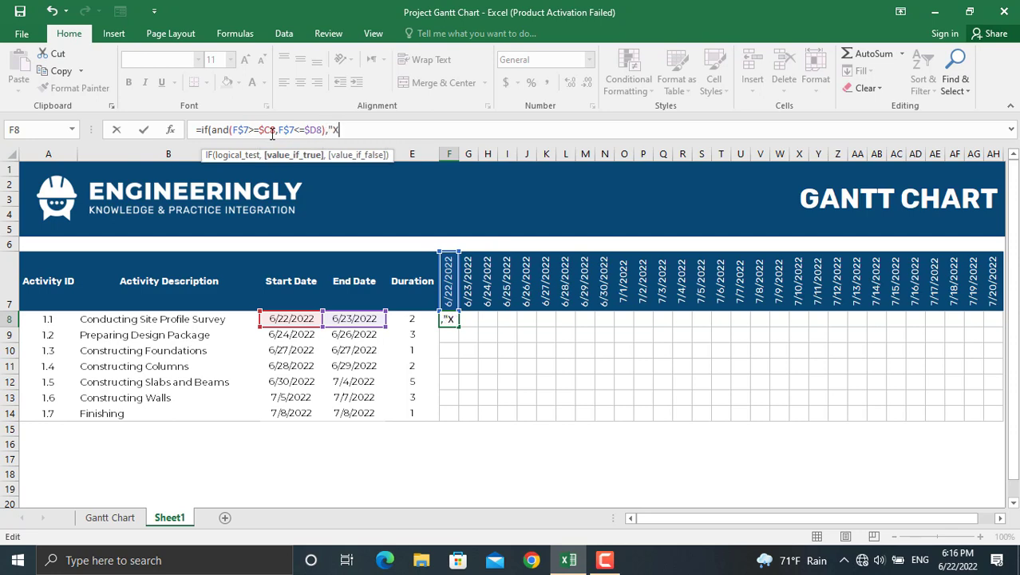
type("\",")
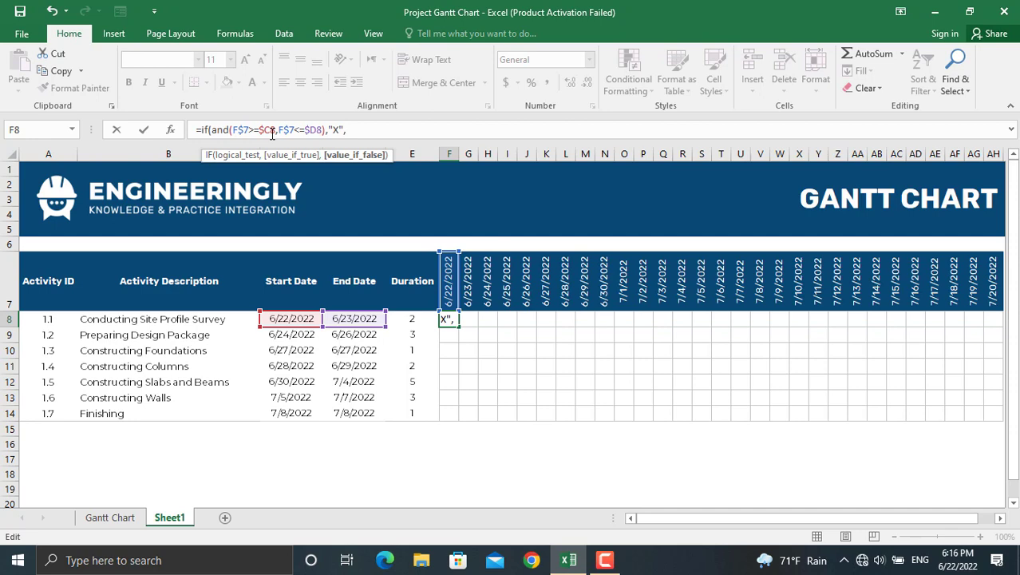
type("\"\")")
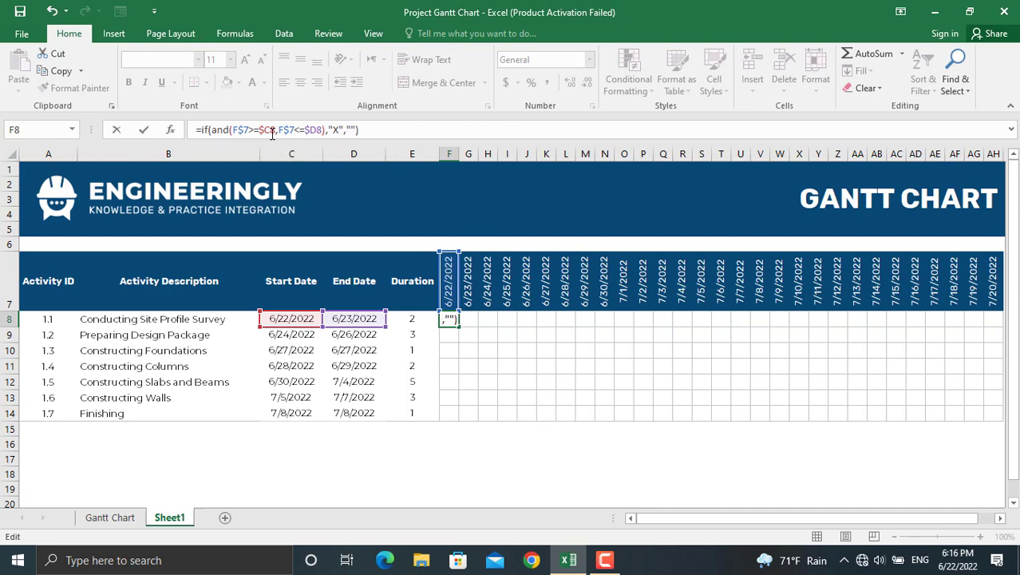
key("Return")
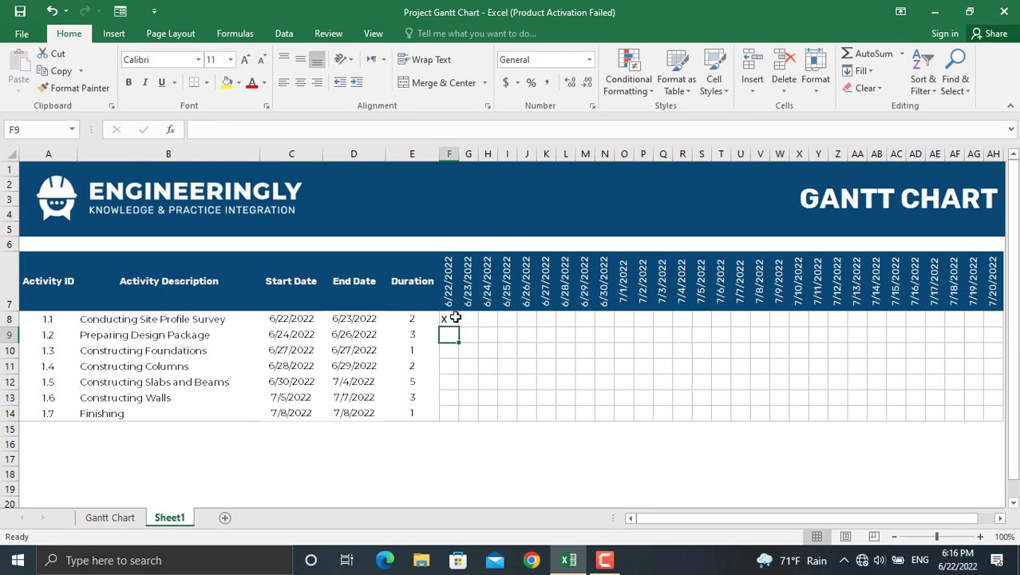
Step: Fill the F8 formula down to row 14 and right across to column AH
left_click(454, 318)
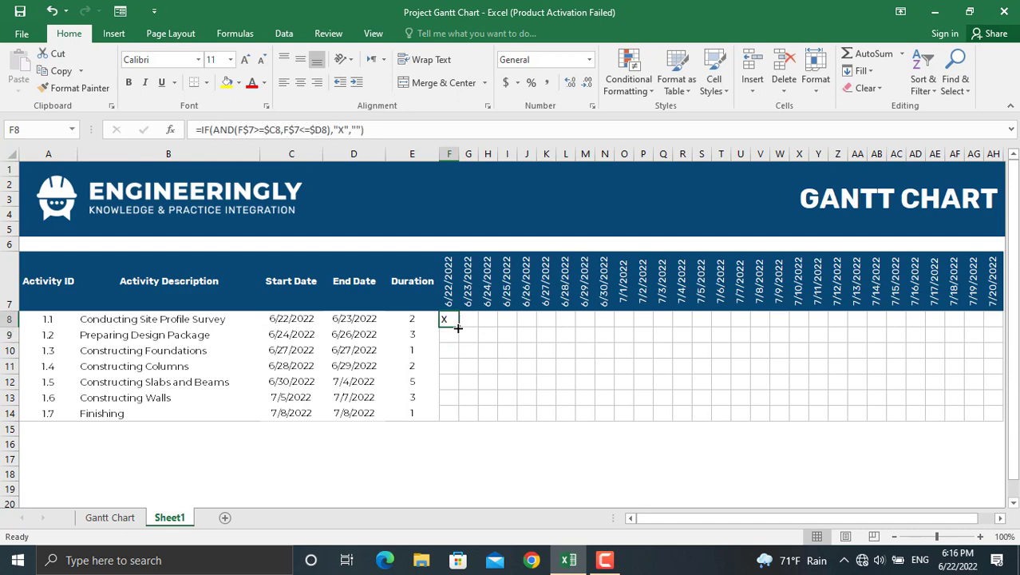
left_click_drag(460, 328, 462, 418)
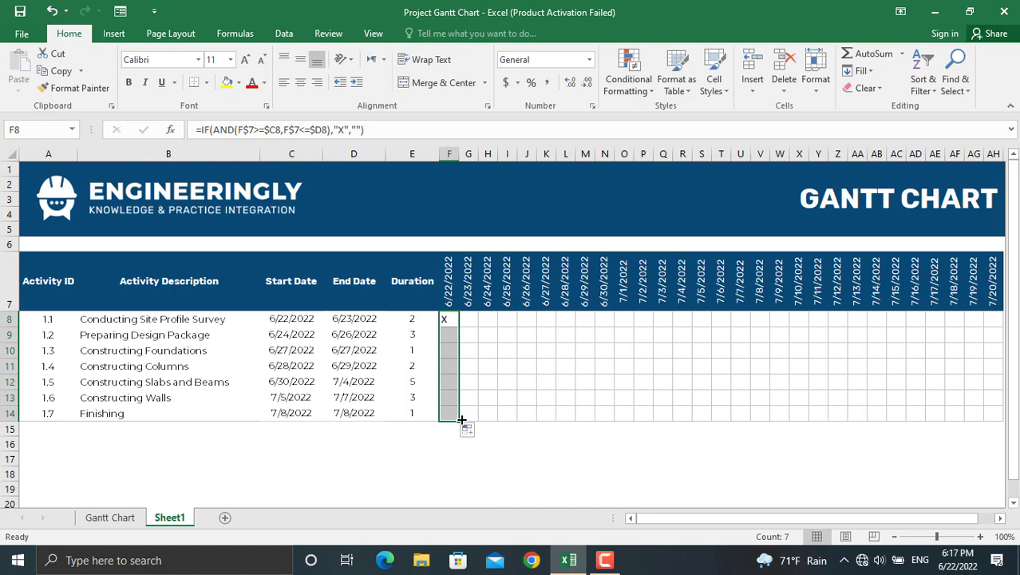
left_click_drag(461, 420, 938, 411)
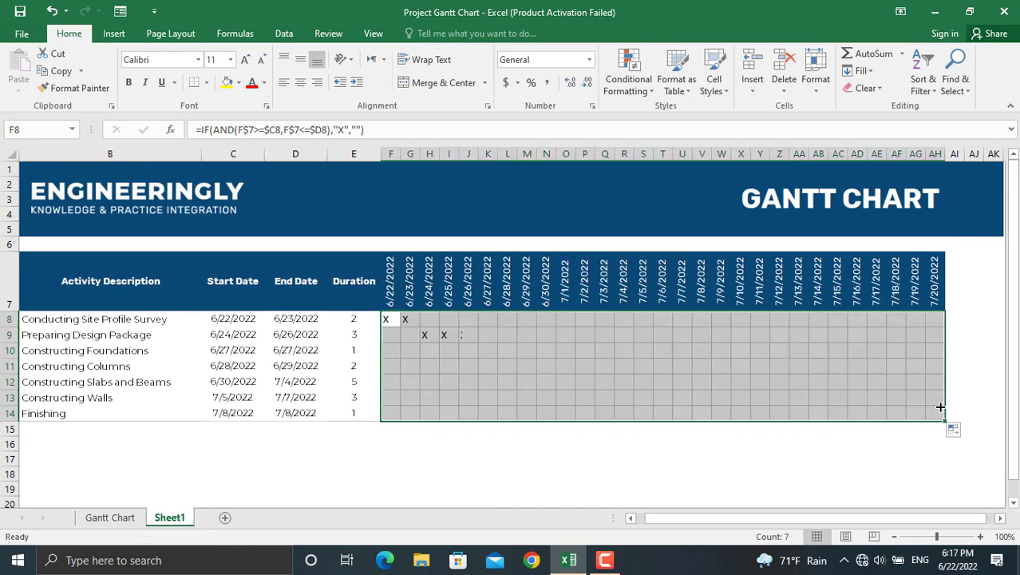
scroll(843, 504, "left", 1)
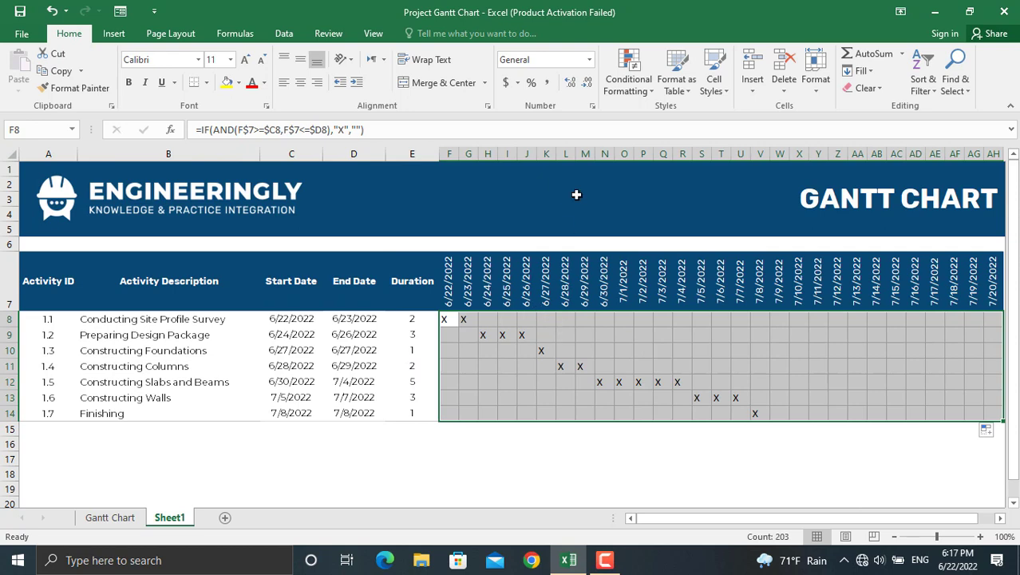
Step: Create an Equal To highlight rule for the value X using a custom format
left_click(642, 88)
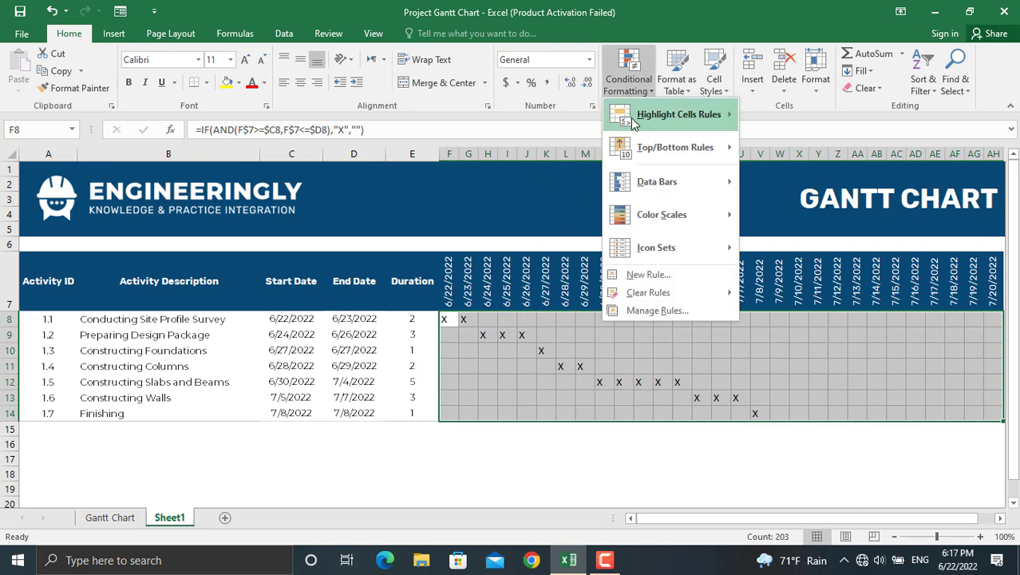
mouse_move(632, 119)
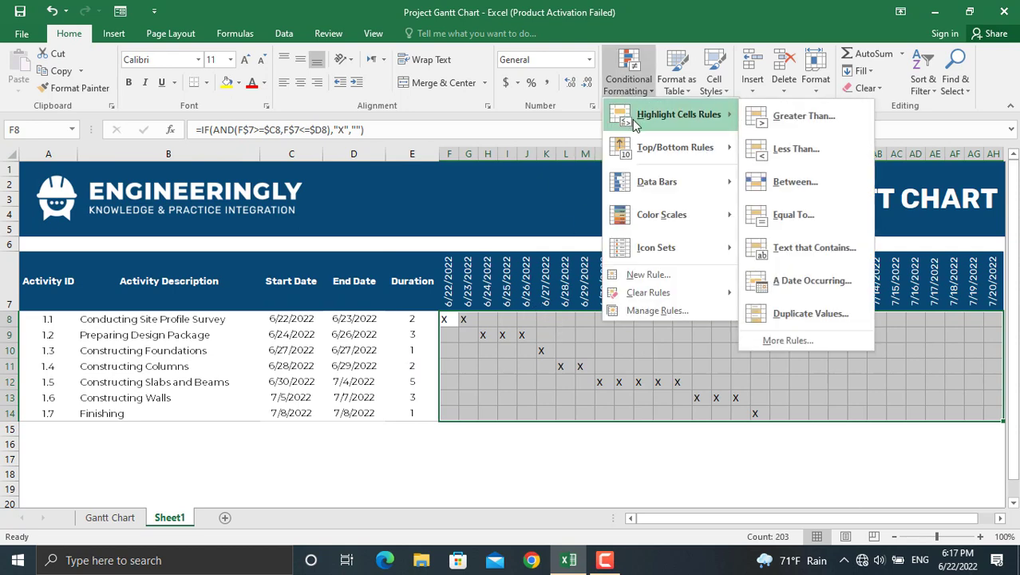
left_click(789, 213)
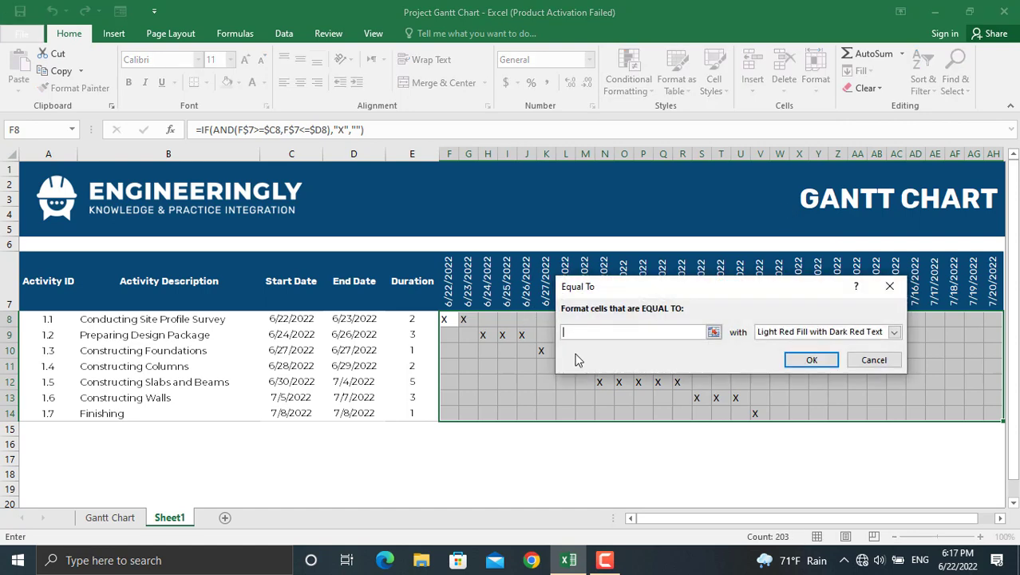
type("X")
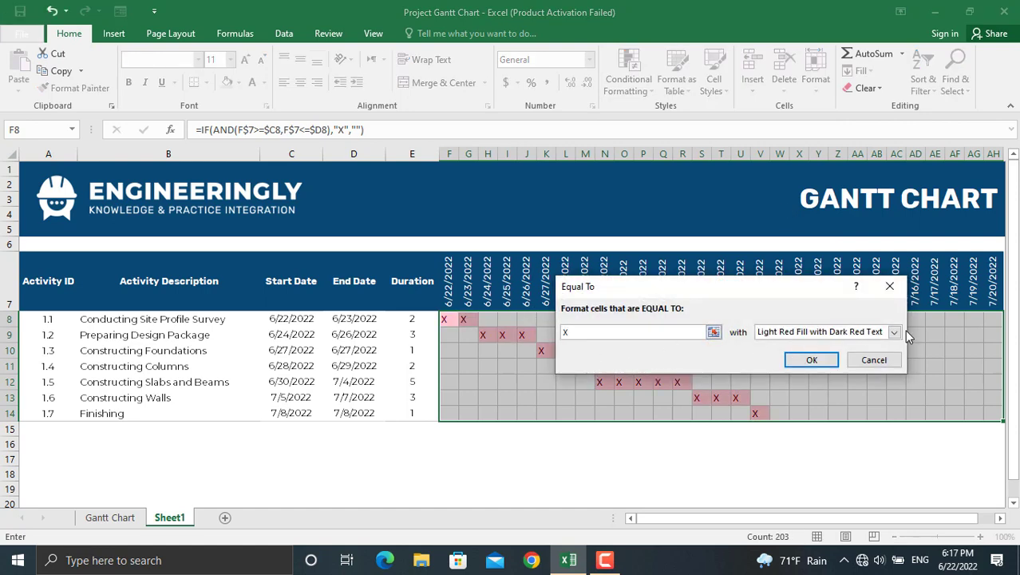
left_click(896, 334)
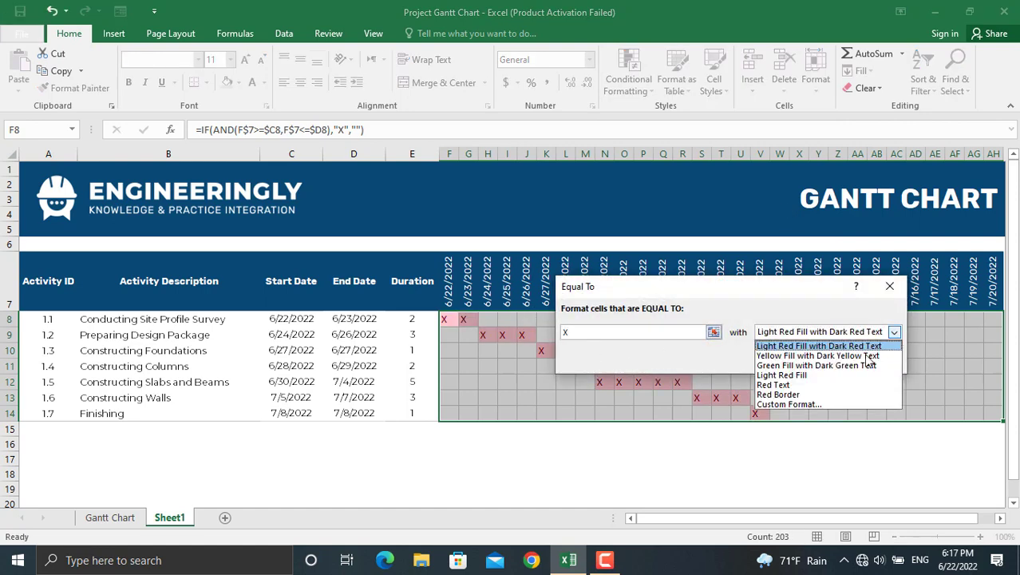
left_click(821, 401)
Step: Set the custom format to gold fill and gold font, and apply the rule
left_click(685, 150)
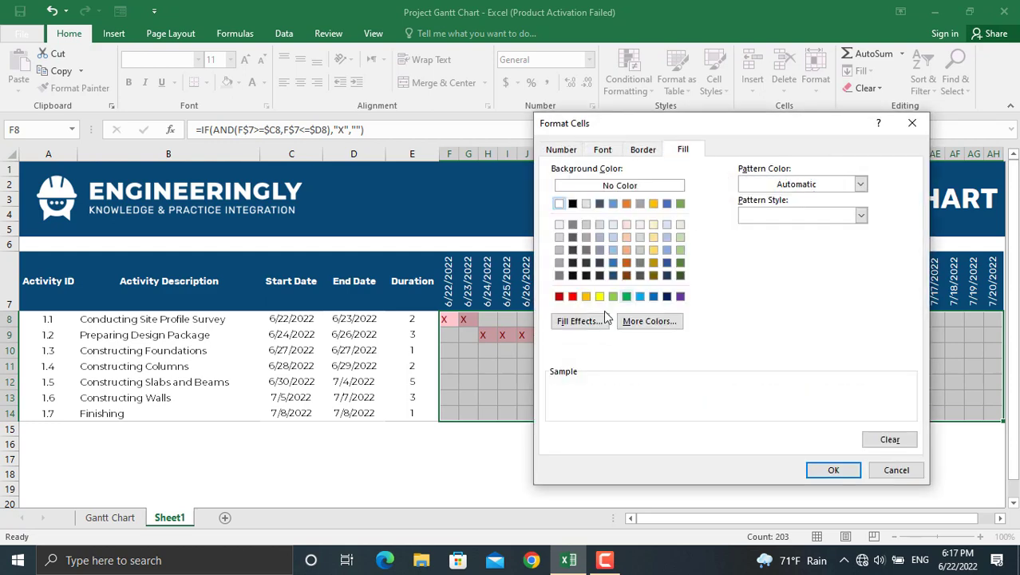
left_click(587, 297)
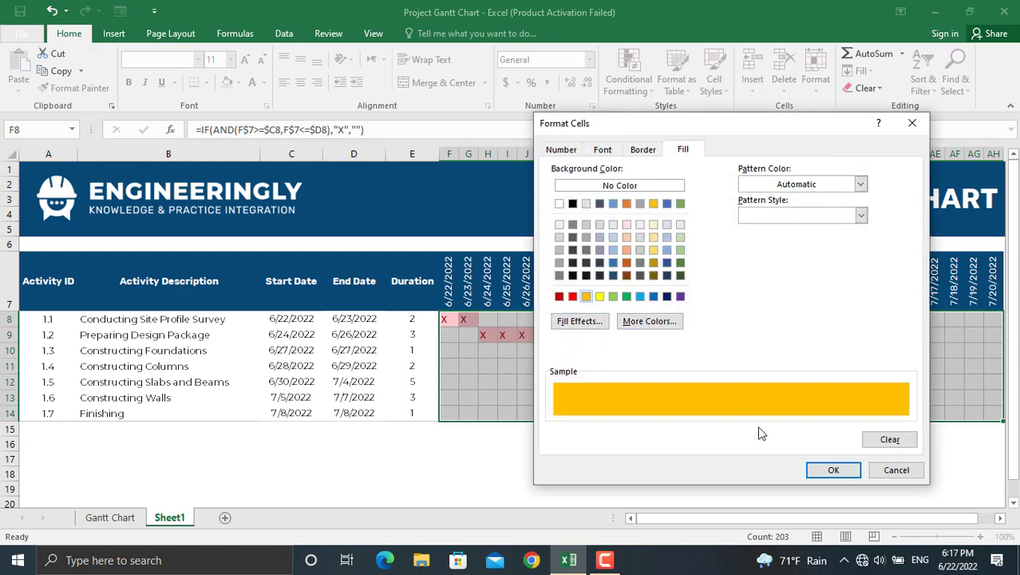
left_click(605, 150)
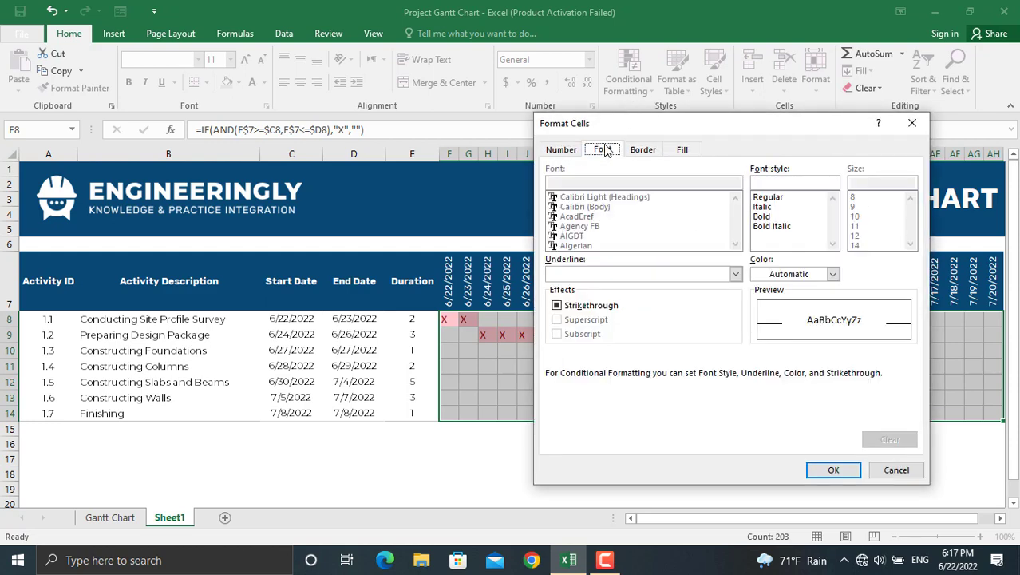
left_click(833, 274)
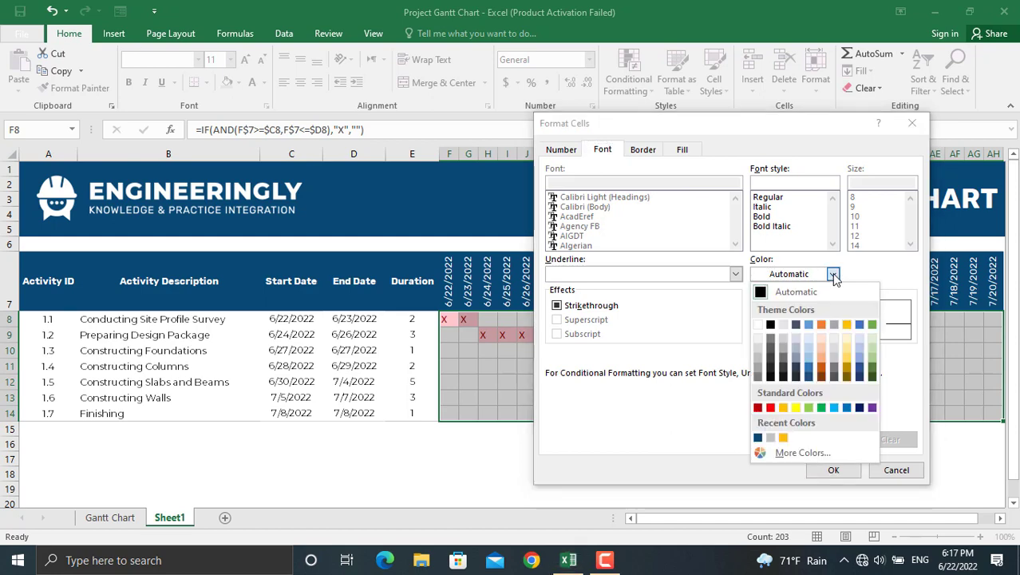
left_click(783, 407)
left_click(831, 470)
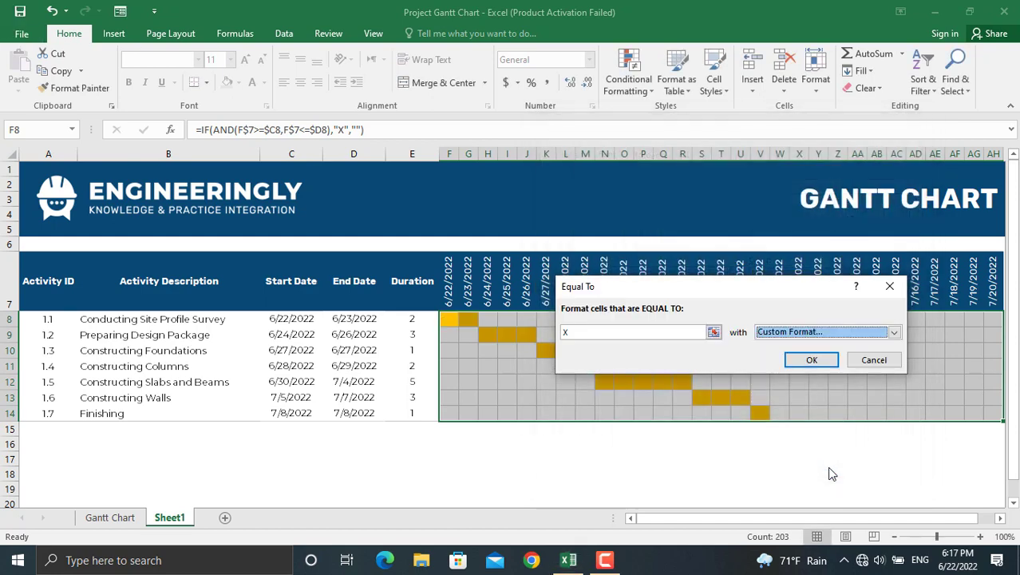
left_click(804, 365)
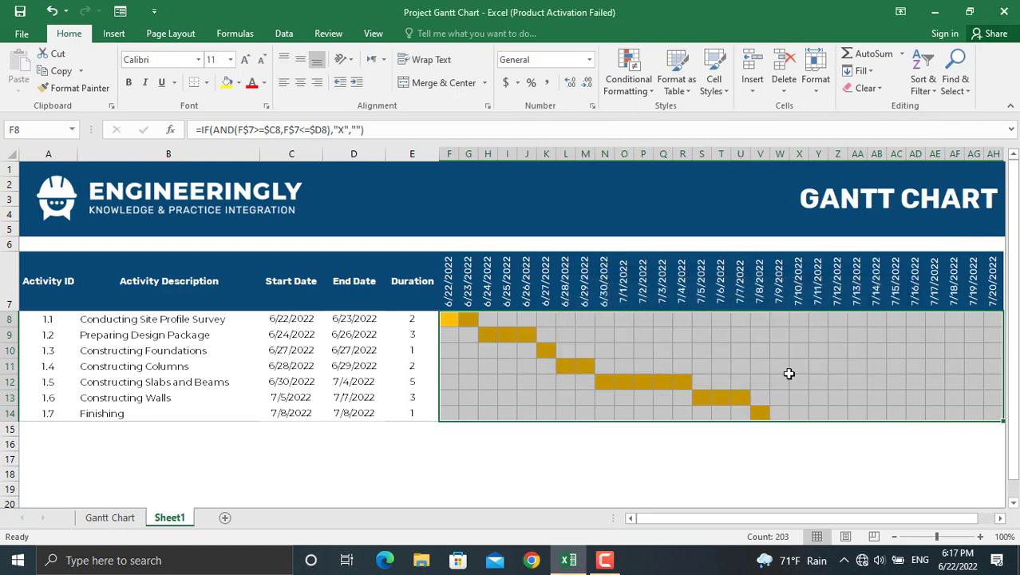
Step: Change E8's duration to 5 days, pushing Finishing out to 7/11/2022
left_click(685, 462)
left_click(416, 319)
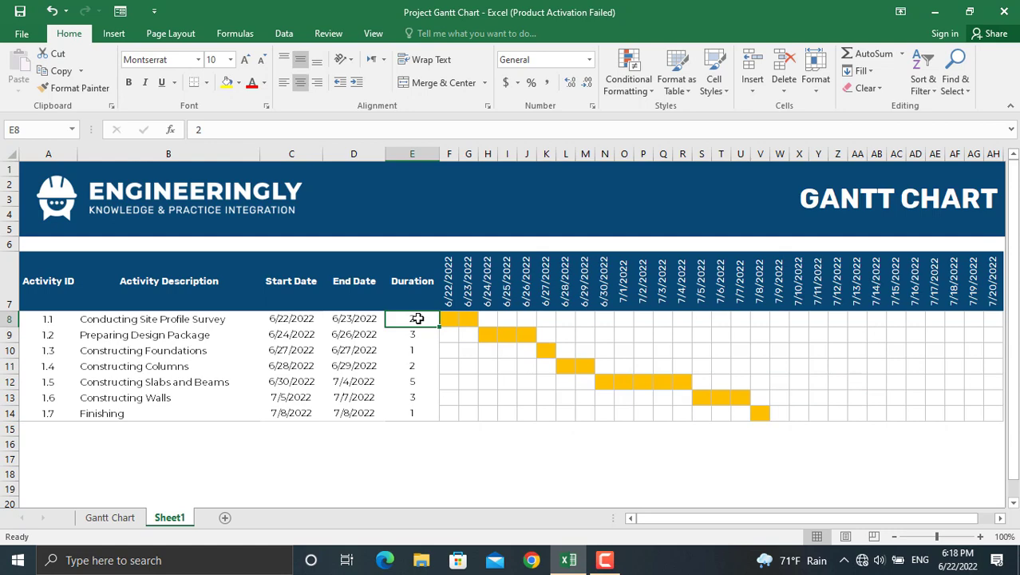
type("5")
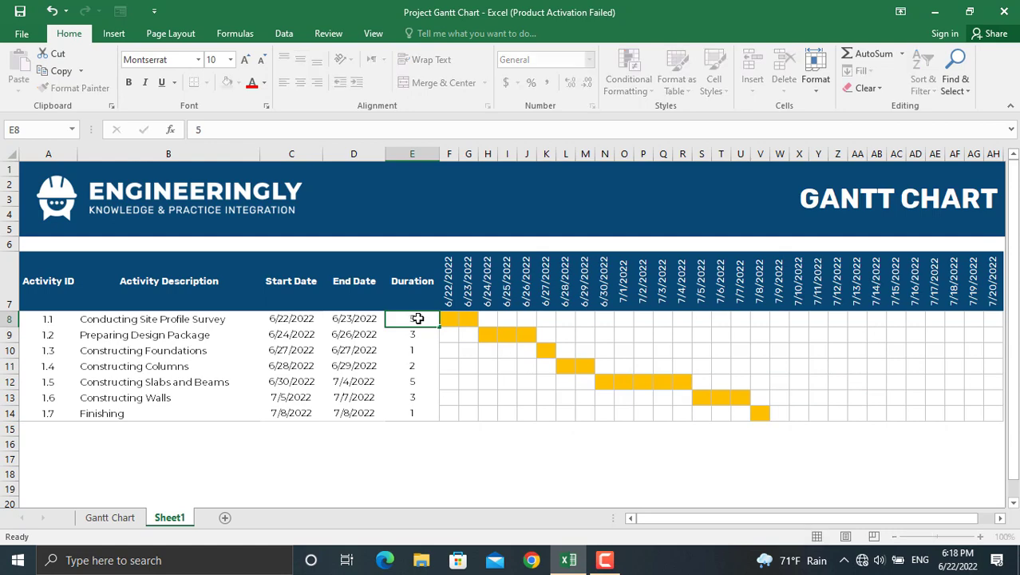
key("Return")
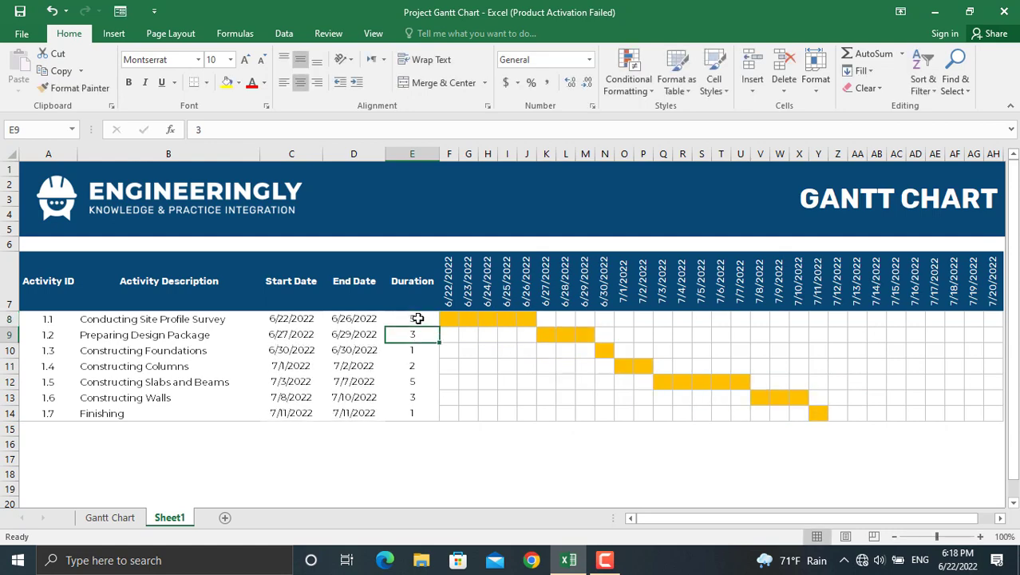